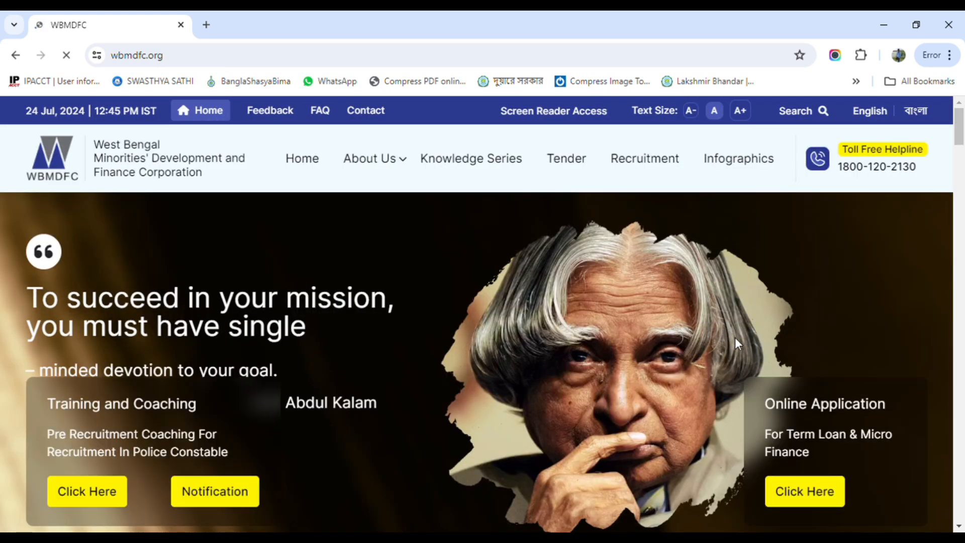
Open the online application page for Term Loan and Micro Finance, closing the certificate popup on the way
scroll(734, 337, "down", 1)
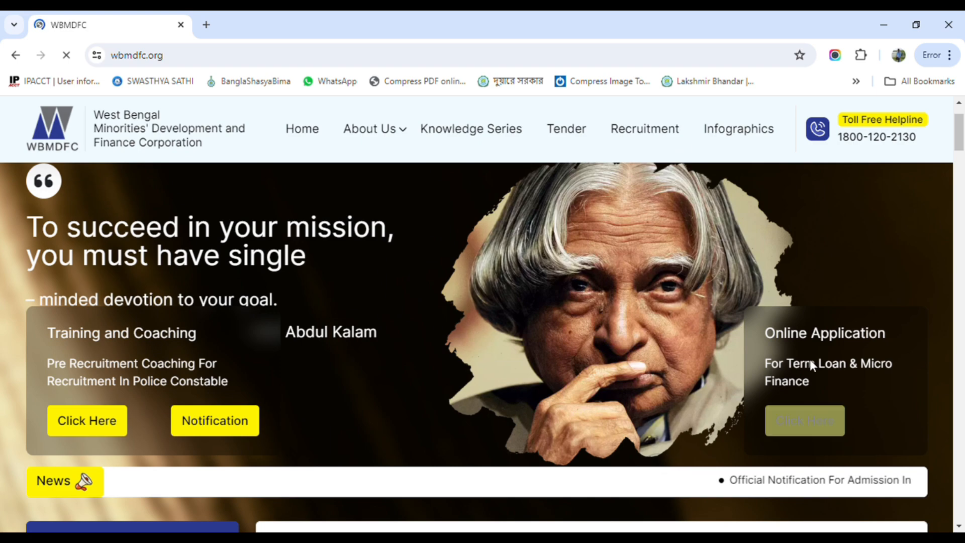
left_click(799, 420)
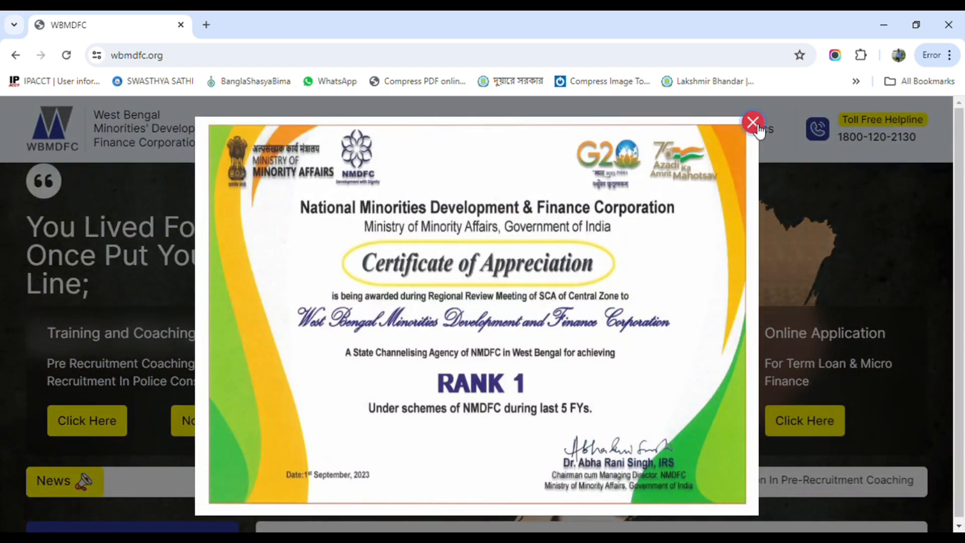
left_click(754, 123)
left_click(805, 423)
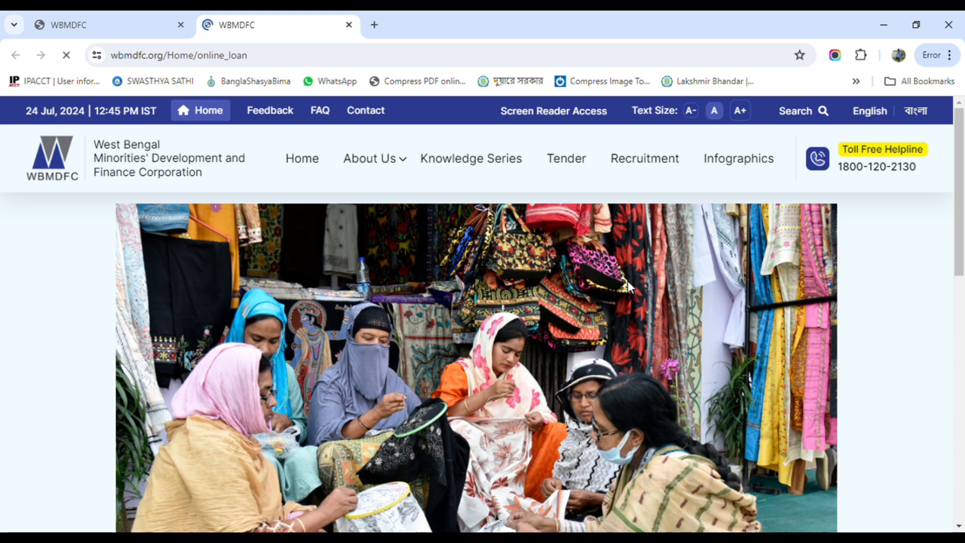
Open the Term Loan online application portal and enter its Applicant Use section
scroll(568, 281, "down", 5)
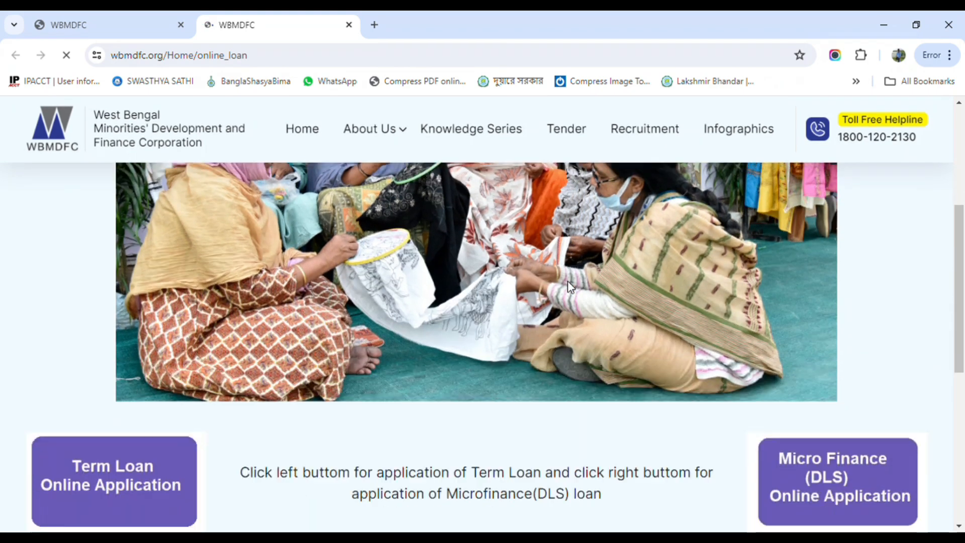
scroll(568, 281, "down", 2)
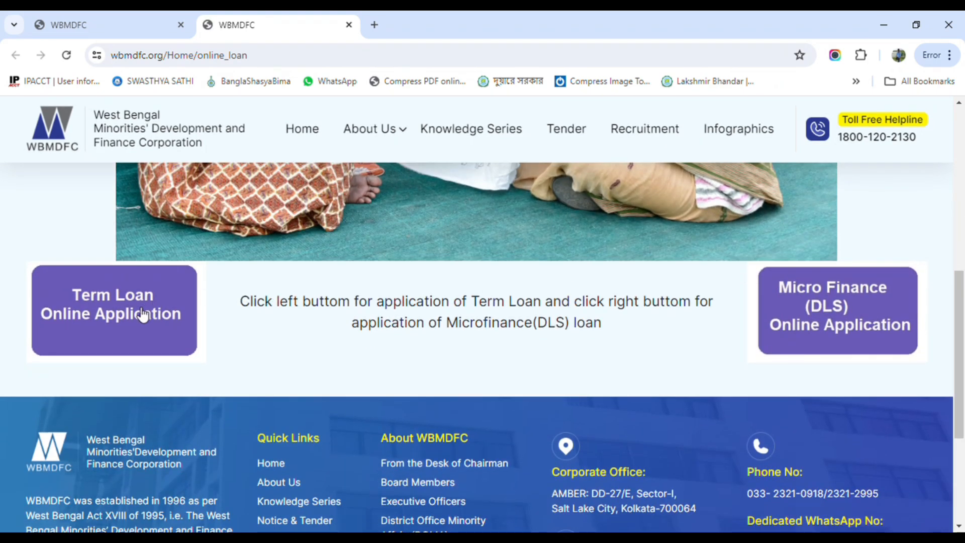
left_click(139, 315)
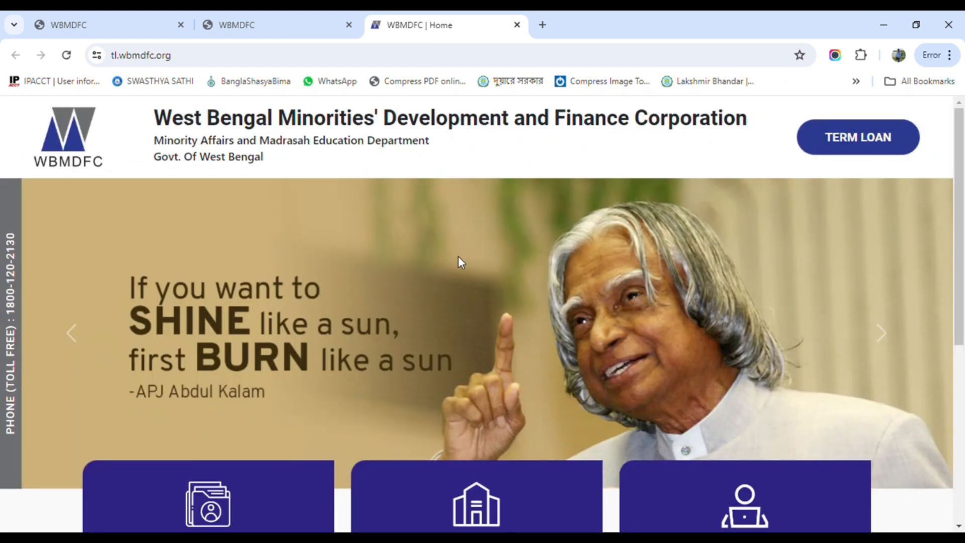
scroll(466, 260, "down", 4)
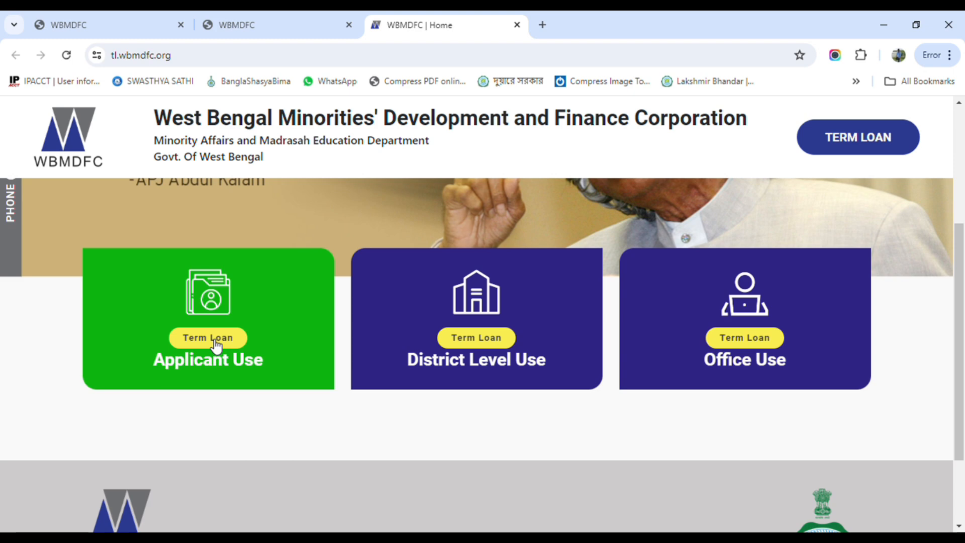
left_click(215, 340)
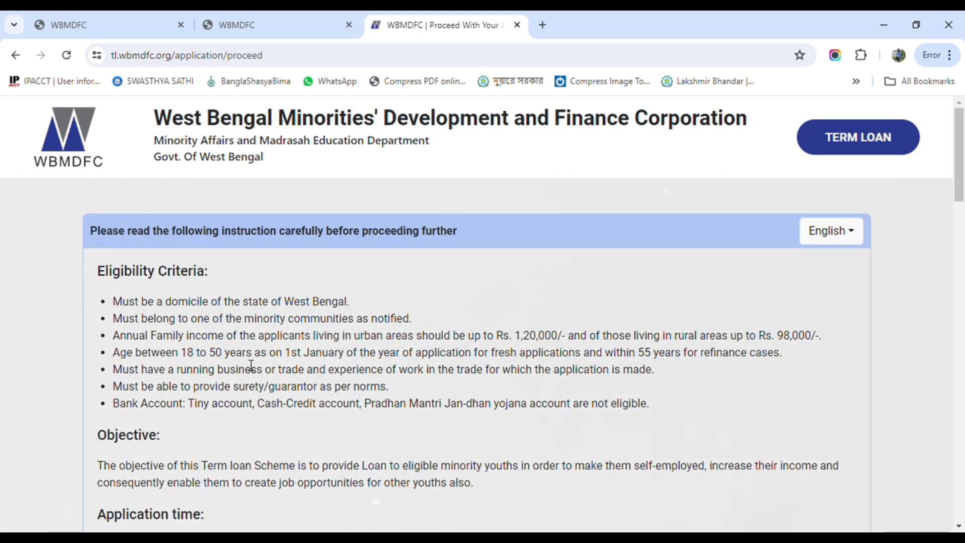
Read through the eligibility criteria, required documents and guarantor rules for the term loan
scroll(241, 367, "down", 4)
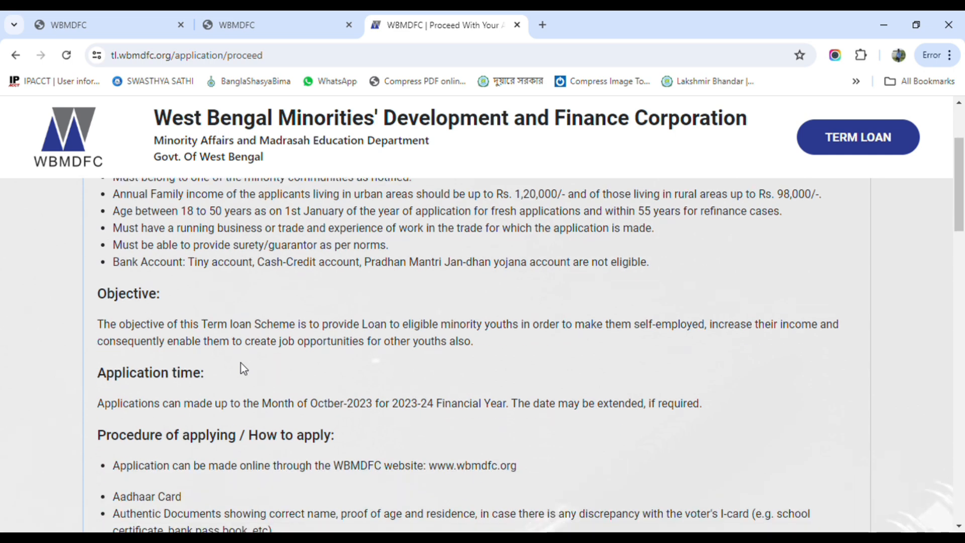
scroll(240, 363, "down", 3)
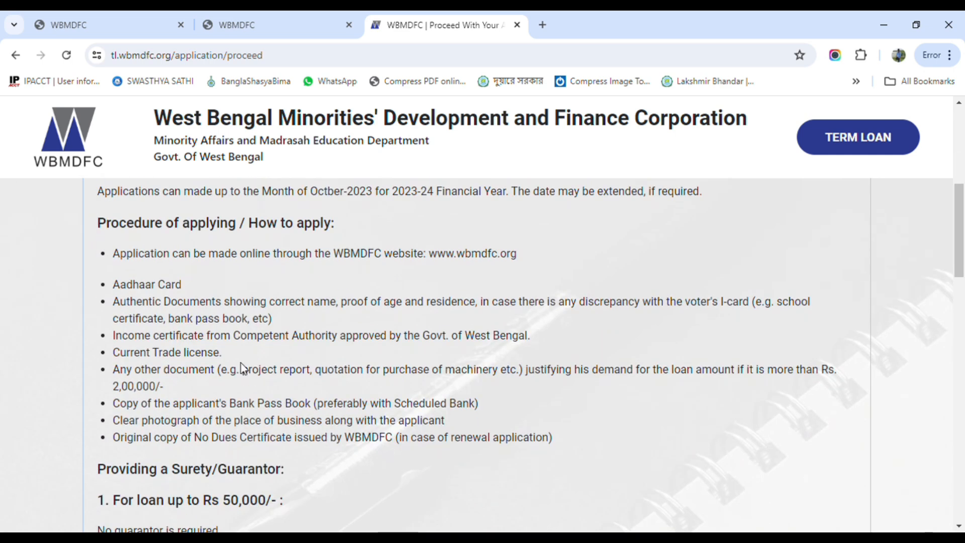
scroll(241, 368, "down", 2)
scroll(247, 370, "down", 2)
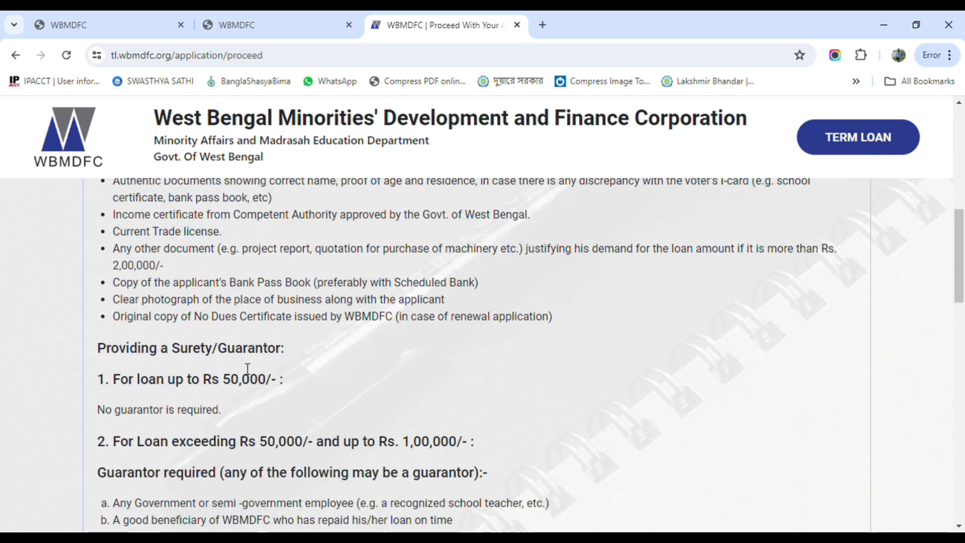
scroll(248, 369, "down", 5)
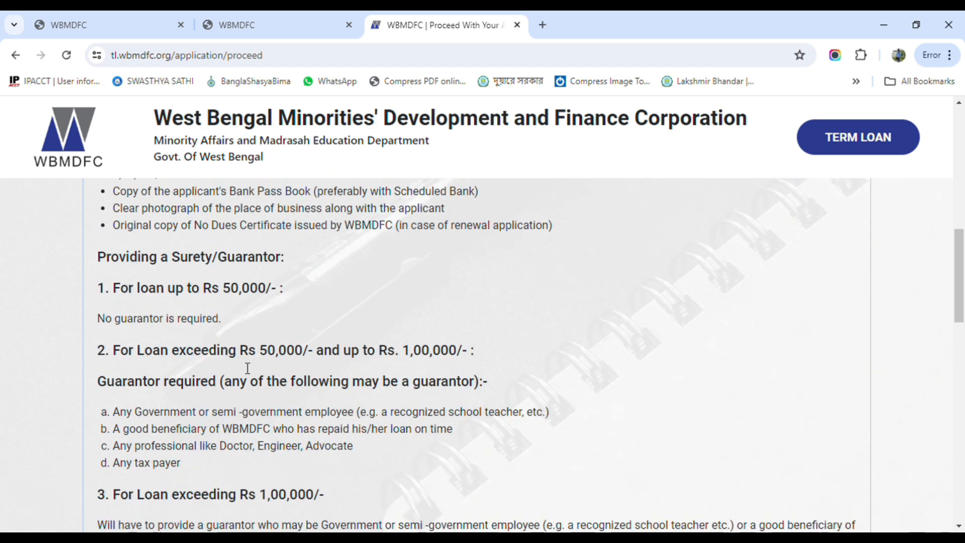
scroll(248, 368, "down", 12)
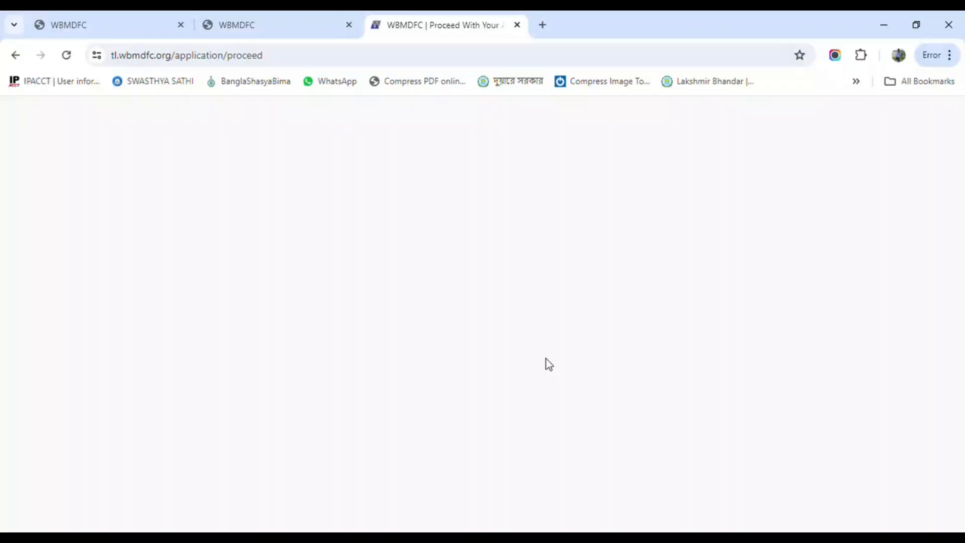
scroll(546, 358, "down", 12)
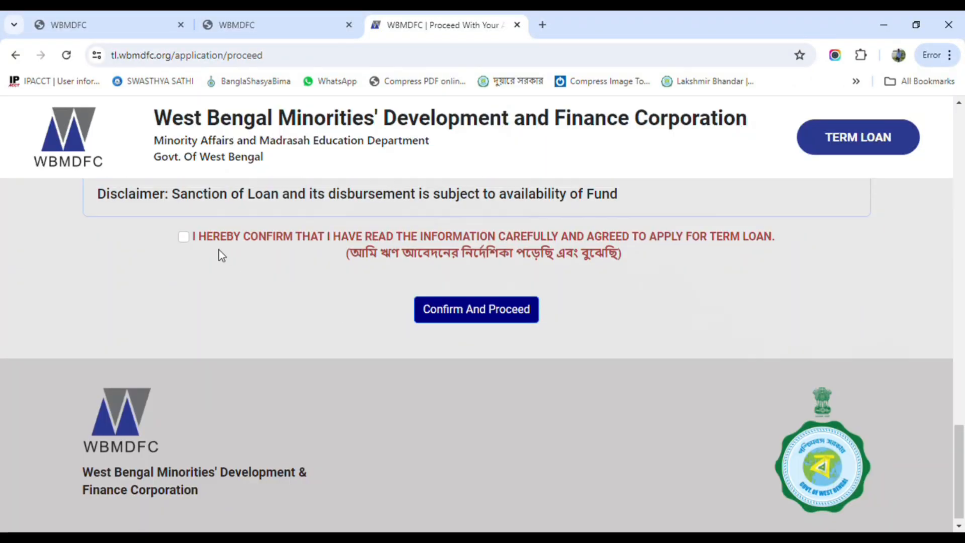
scroll(269, 273, "up", 20)
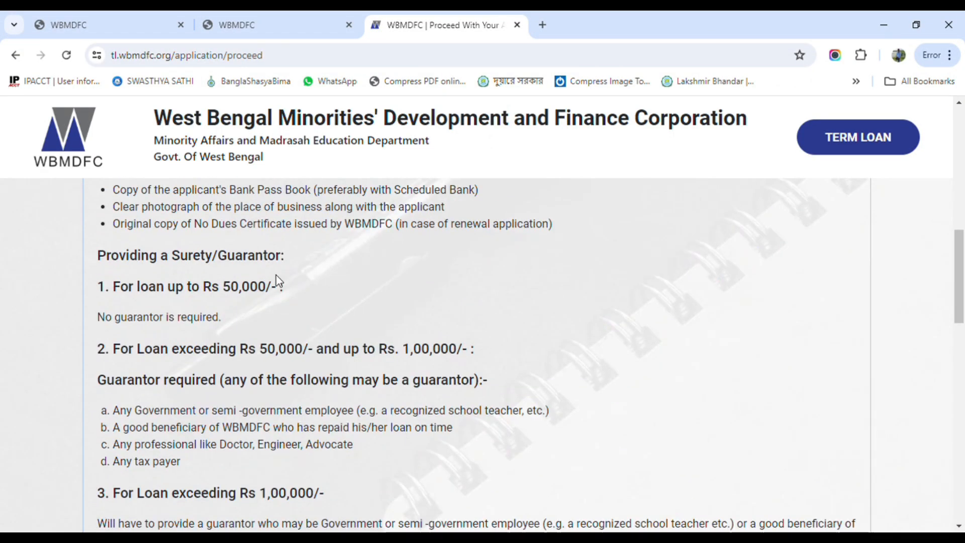
scroll(276, 279, "down", 20)
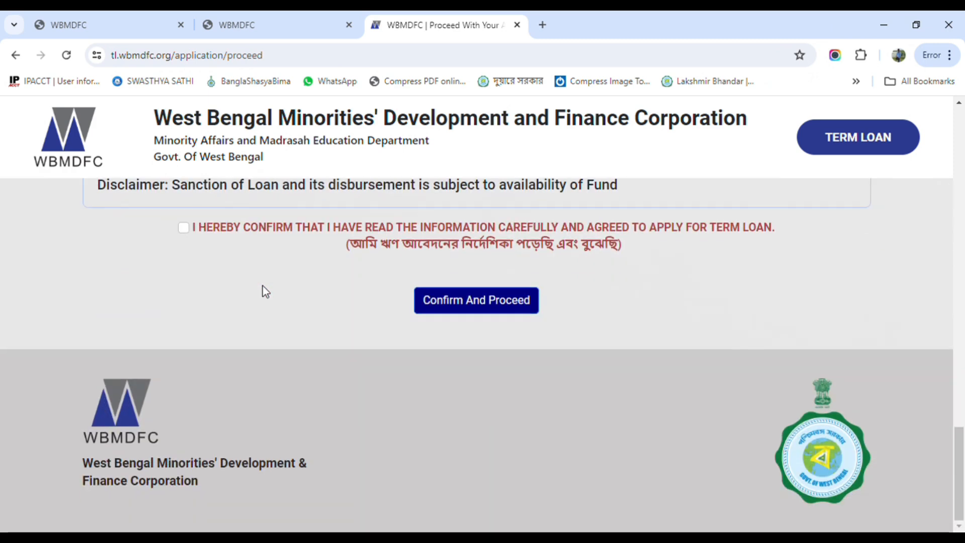
Accept the term loan declaration and confirm to proceed
left_click(184, 228)
left_click(461, 302)
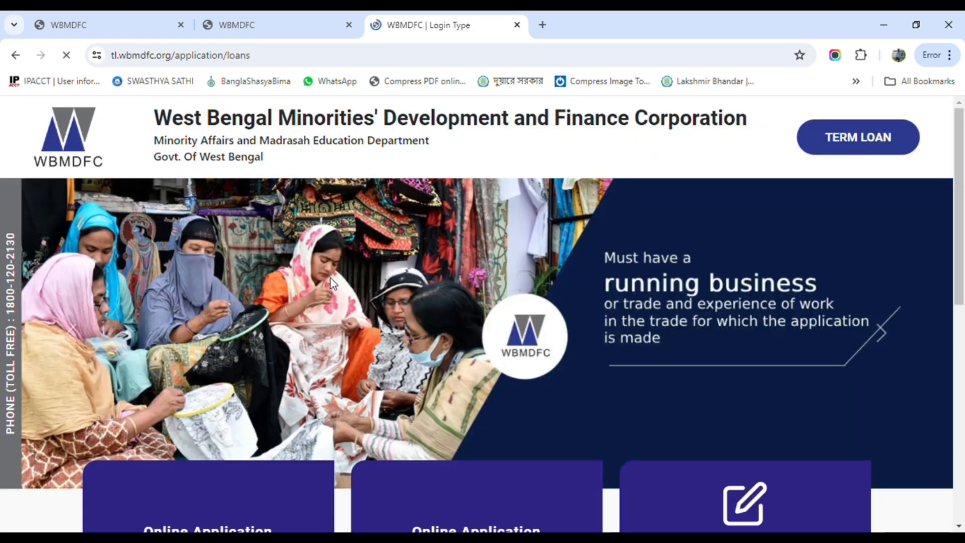
Start a Fresh Loan online application and request an OTP for the registered mobile number
scroll(367, 267, "down", 7)
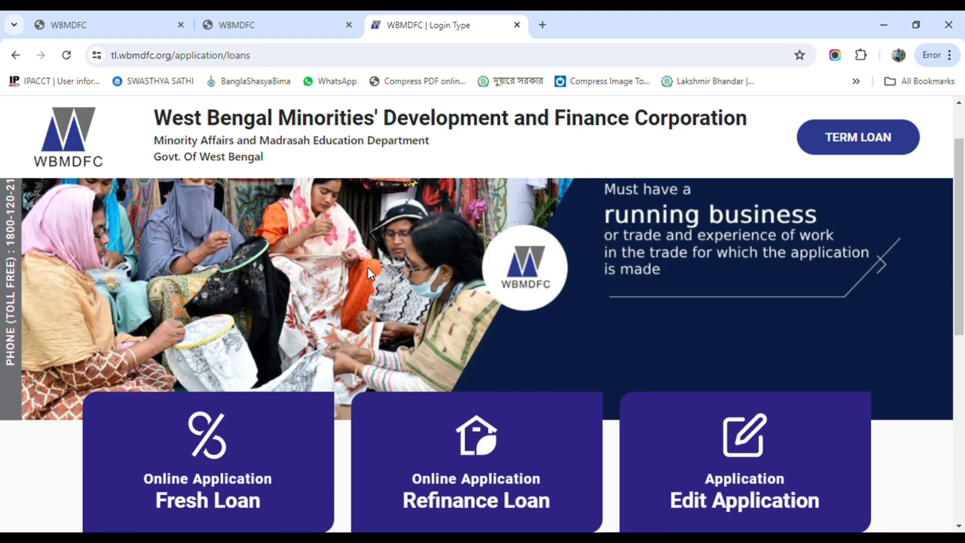
scroll(311, 274, "up", 1)
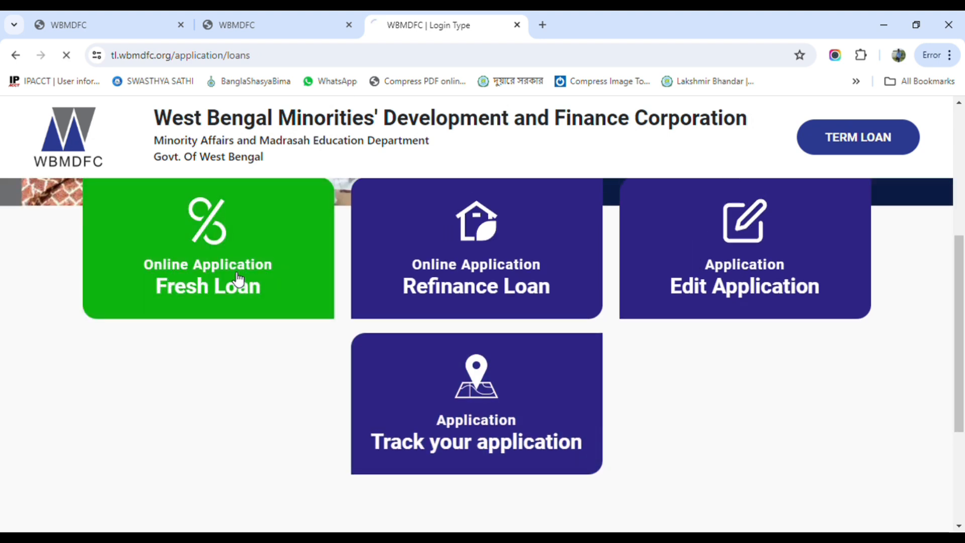
scroll(401, 325, "down", 3)
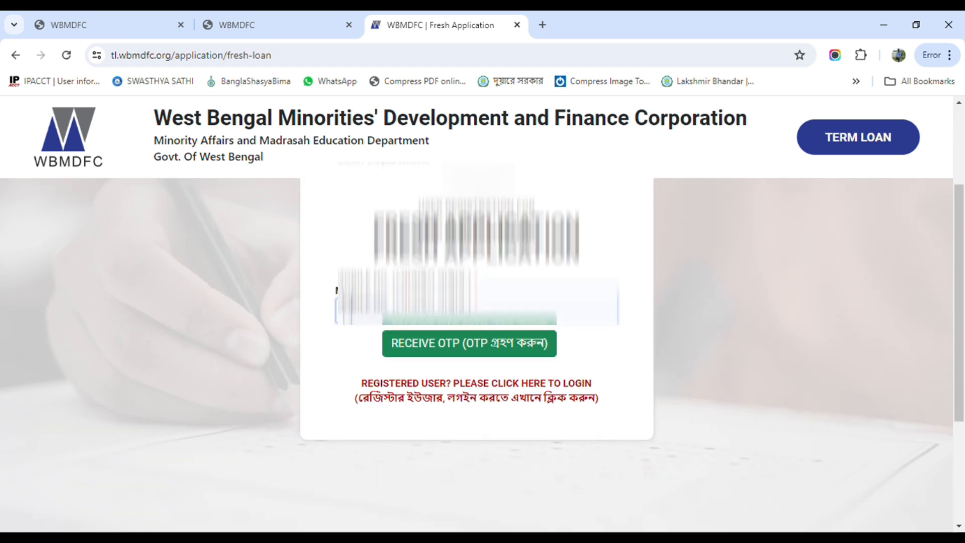
left_click(460, 317)
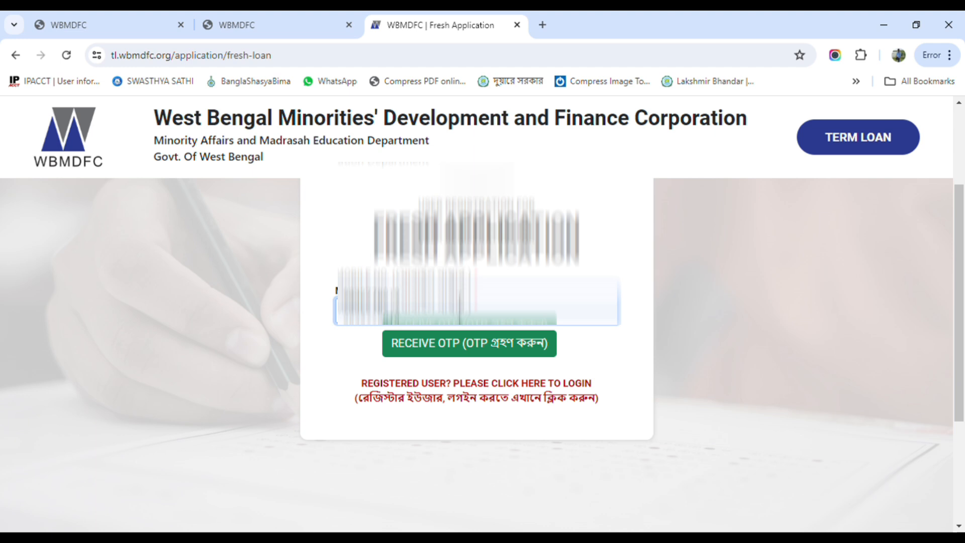
left_click(447, 351)
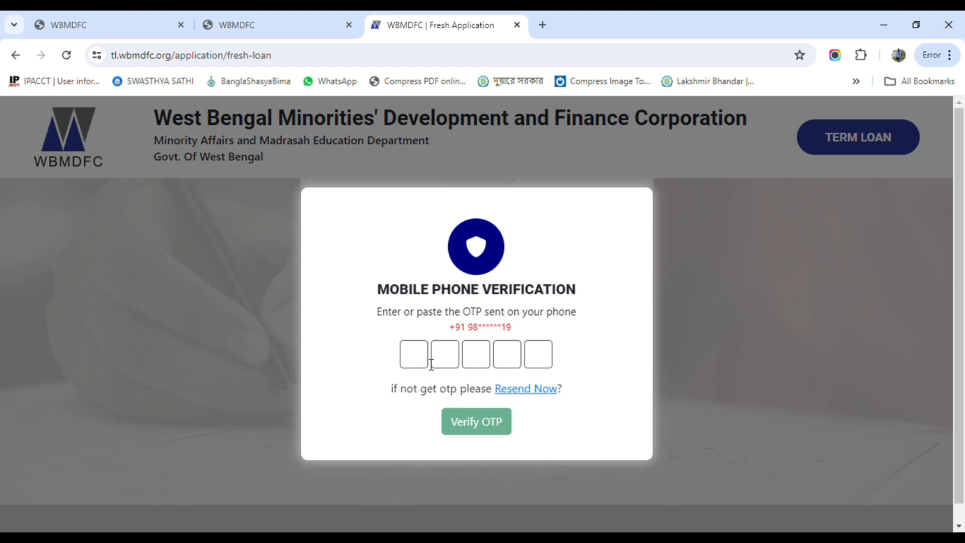
Enter the OTP sent to the phone and verify the mobile number
type("••")
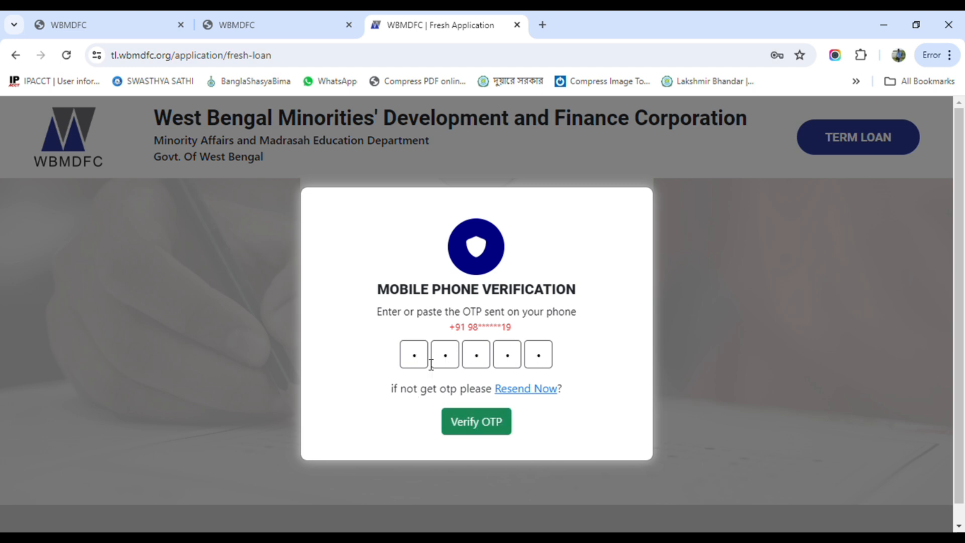
left_click(459, 418)
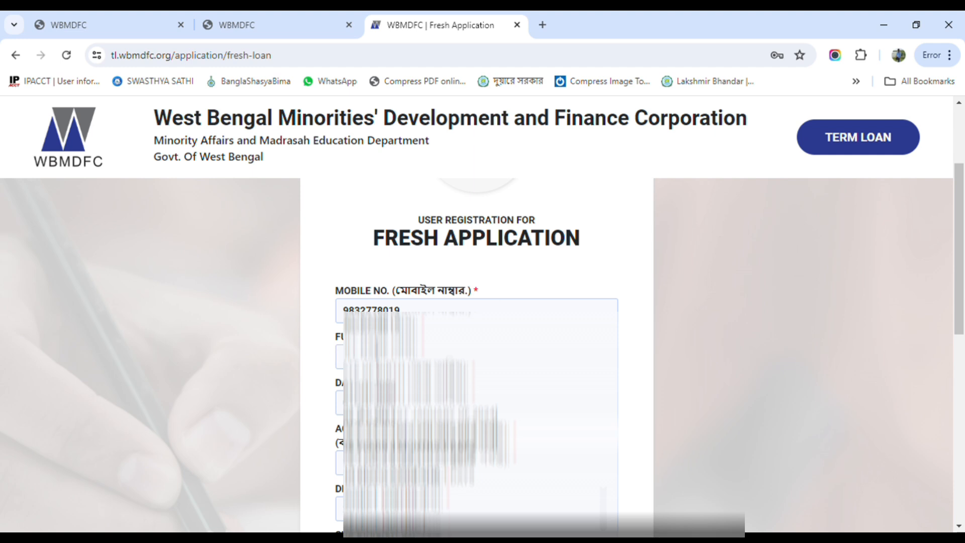
Enter the applicant's full name in the registration form
left_click(375, 357)
type("ma")
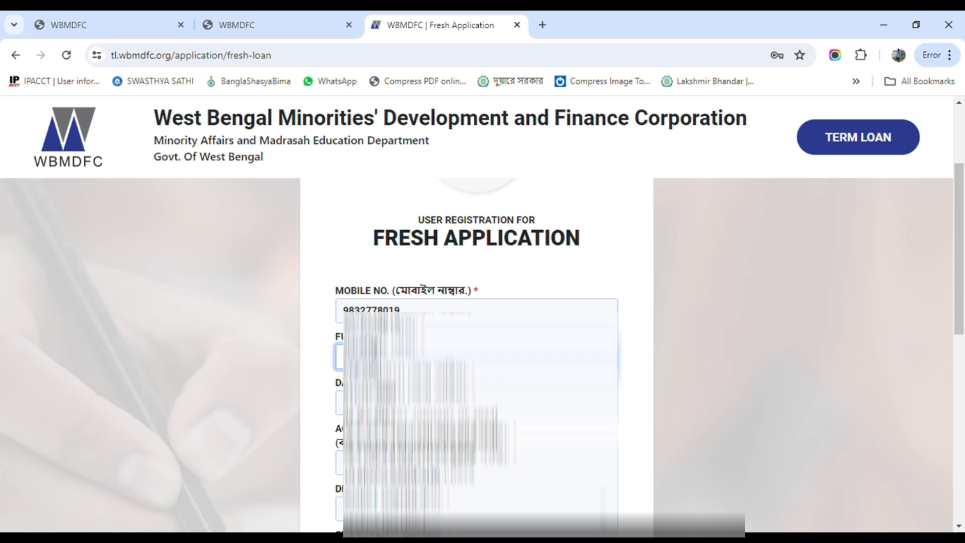
type(" RAHMAN")
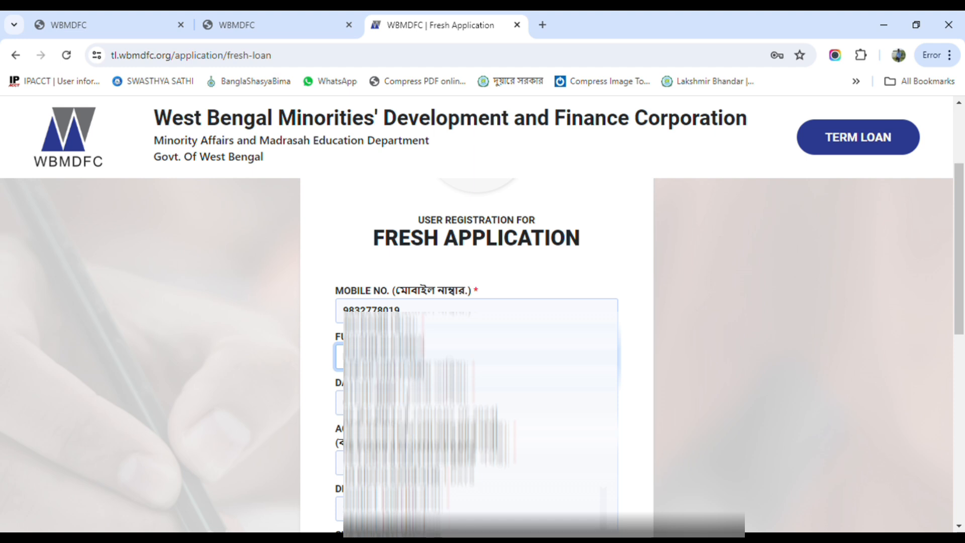
Pick the applicant's date of birth from the calendar, moving back through the months
left_click(405, 407)
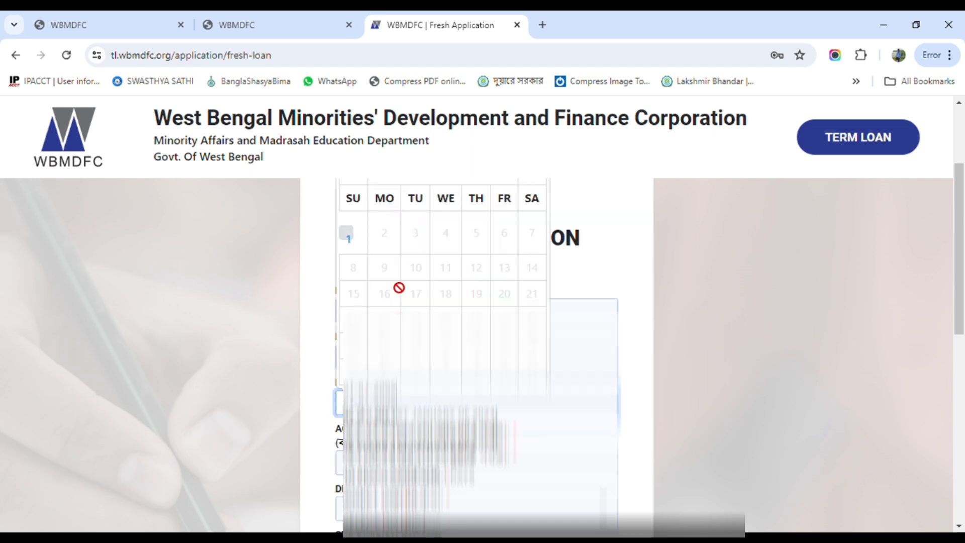
scroll(444, 265, "up", 2)
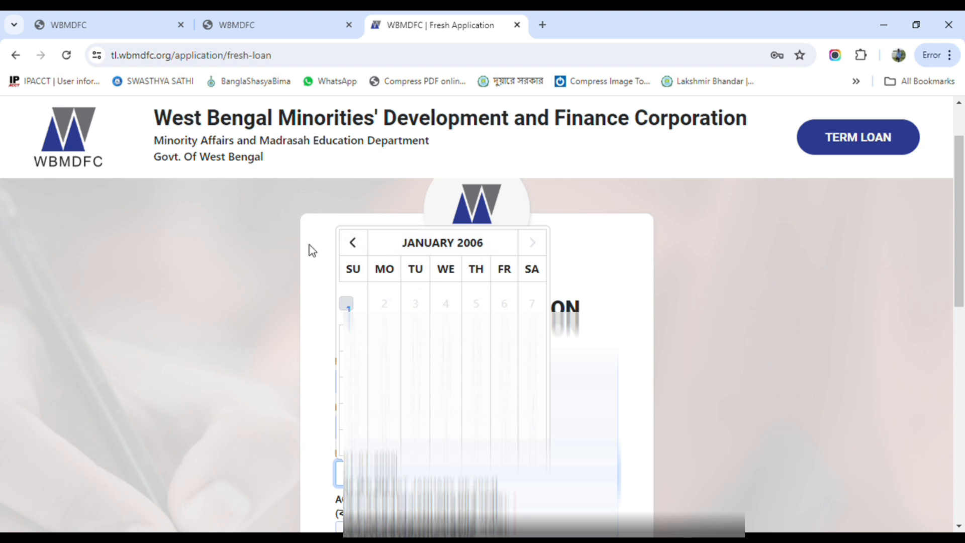
left_click(364, 251)
left_click(361, 250)
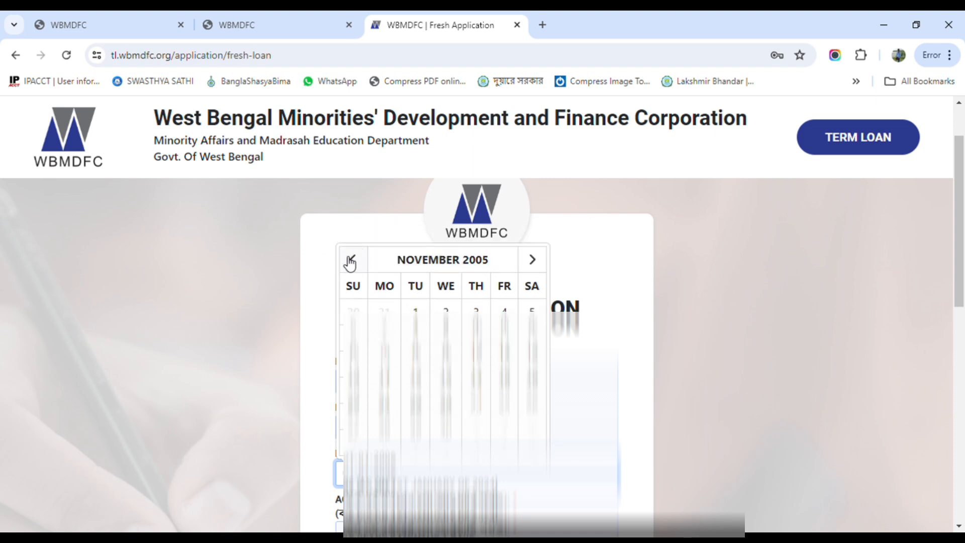
left_click(353, 260)
left_click(353, 260)
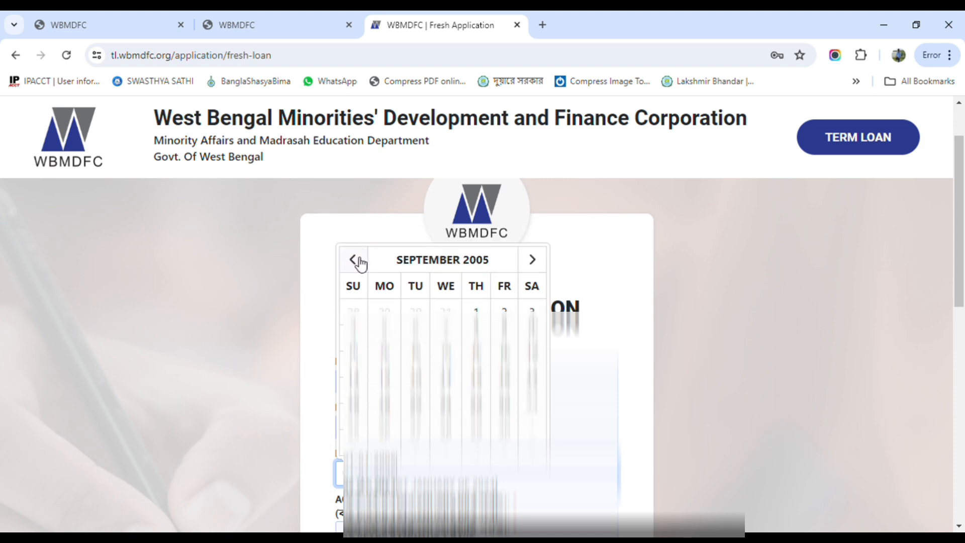
left_click(360, 262)
left_click(475, 388)
Complete the remaining registration fields and sign up as a new user
scroll(437, 388, "down", 1)
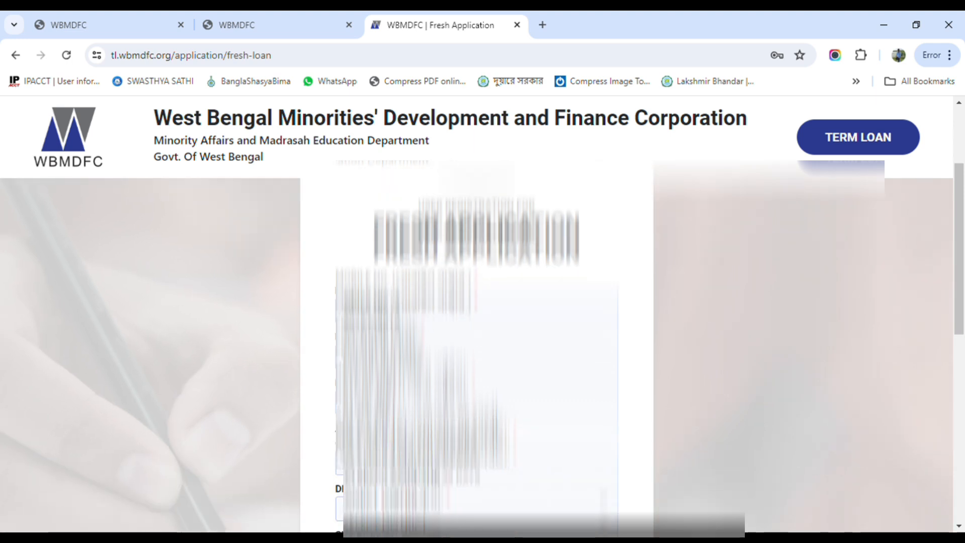
scroll(476, 352, "down", 1)
scroll(477, 351, "down", 1)
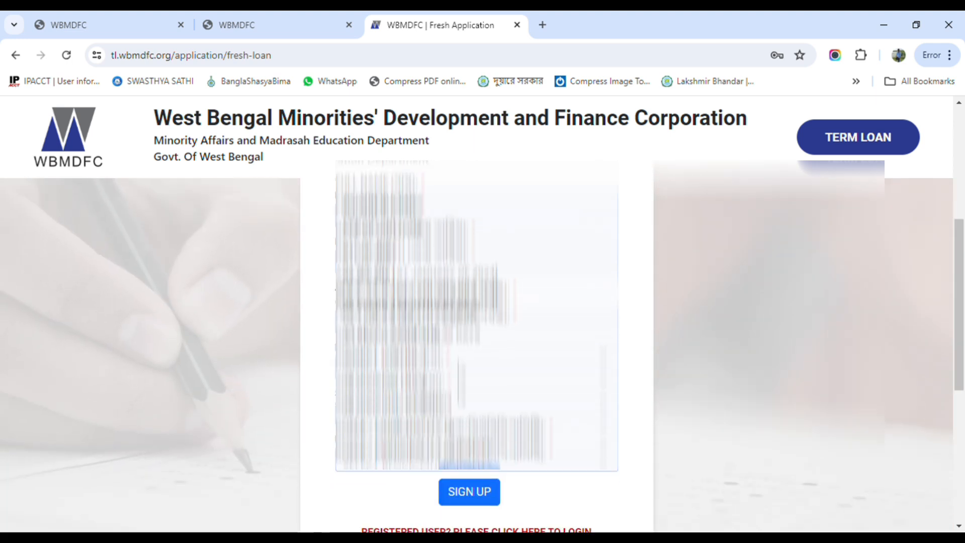
left_click(459, 372)
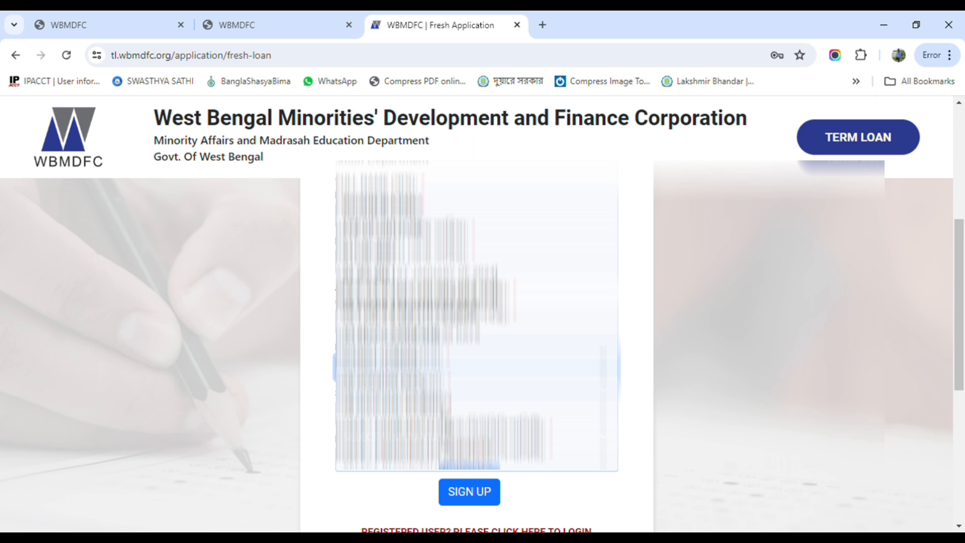
key("Tab")
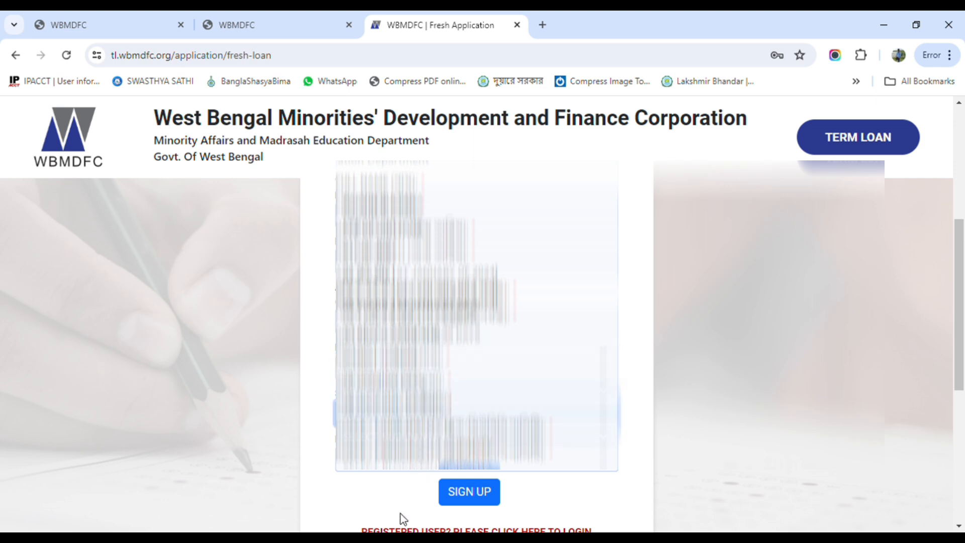
left_click(399, 465)
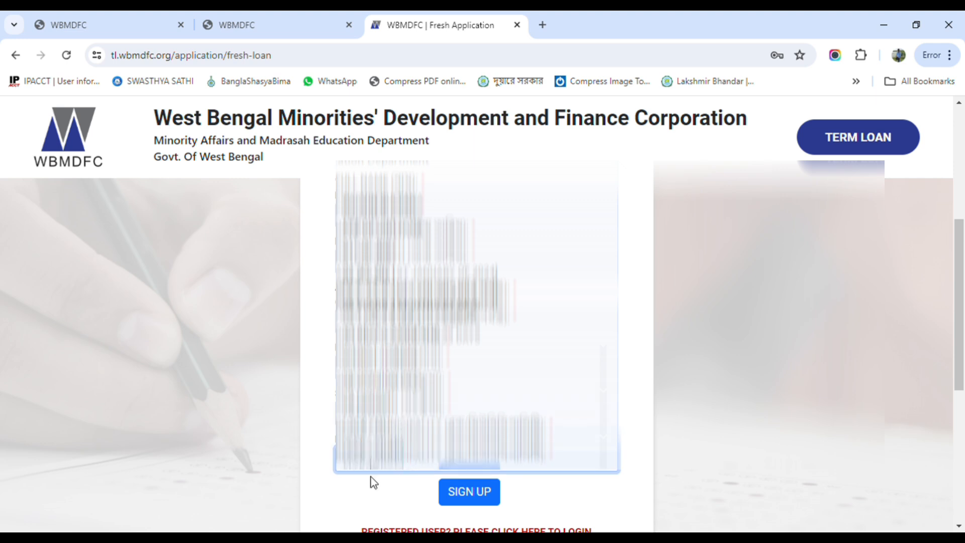
left_click(476, 495)
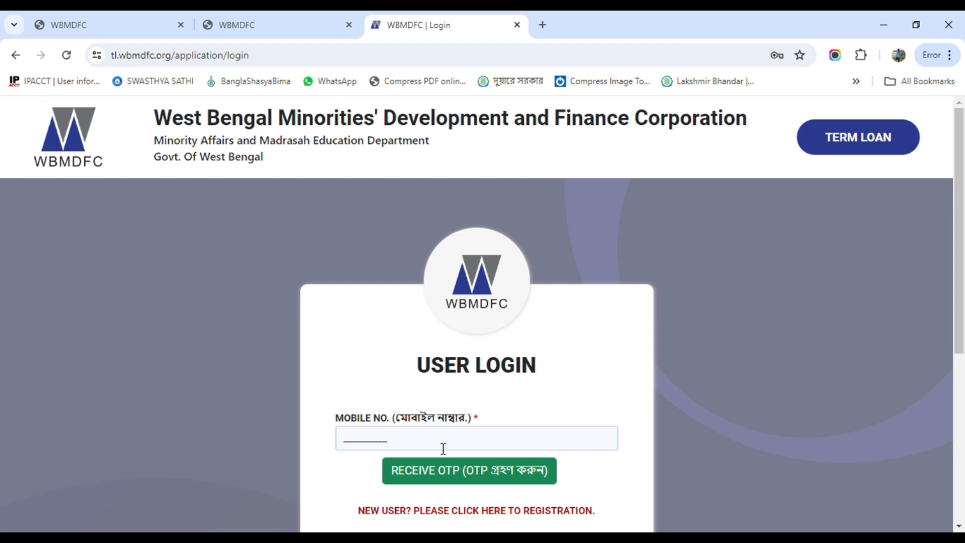
Log in with the registered mobile number, request an OTP, and enter and verify the OTP
scroll(460, 397, "down", 2)
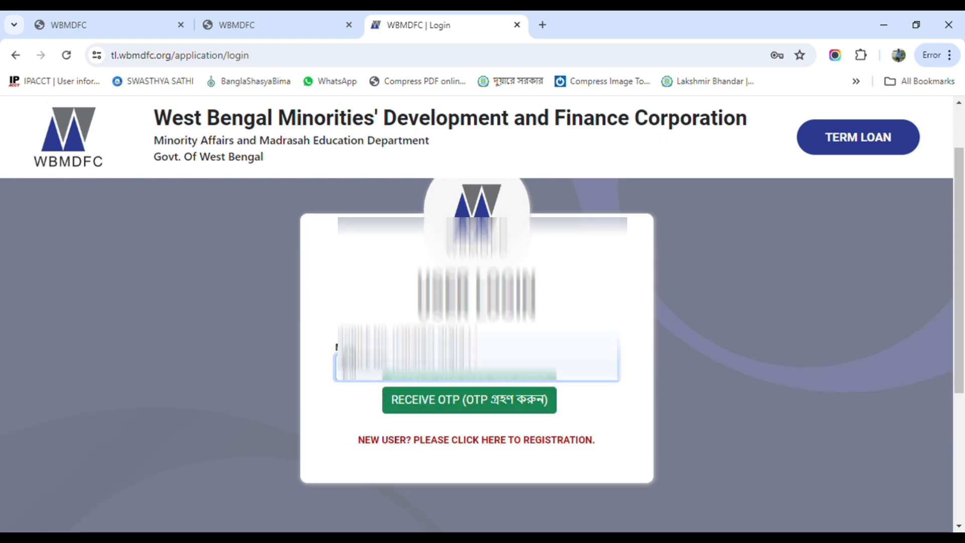
type("??")
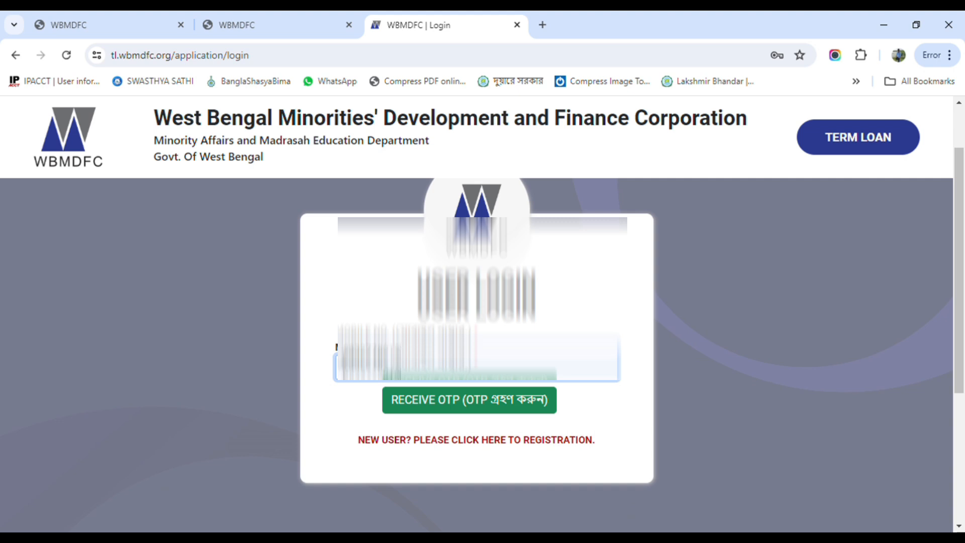
left_click(456, 407)
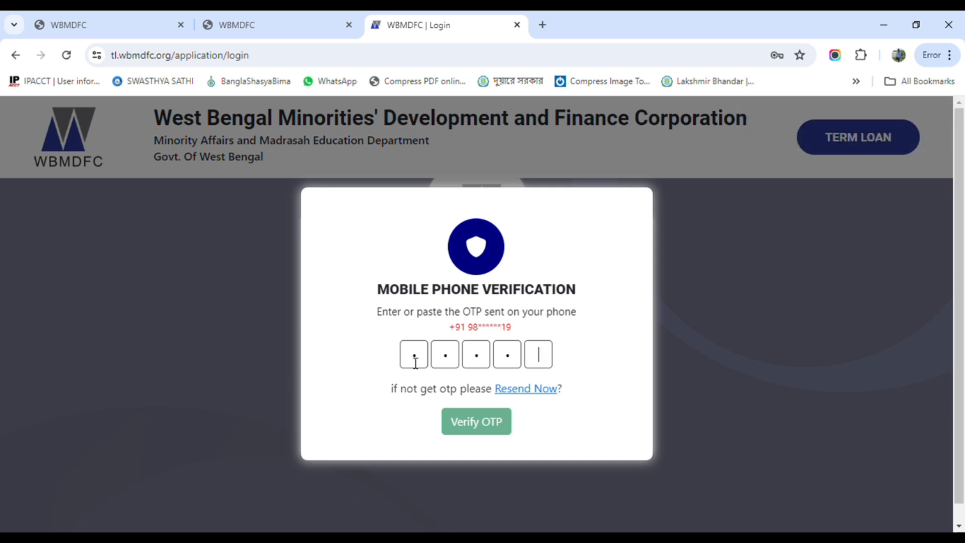
type("1")
left_click(480, 432)
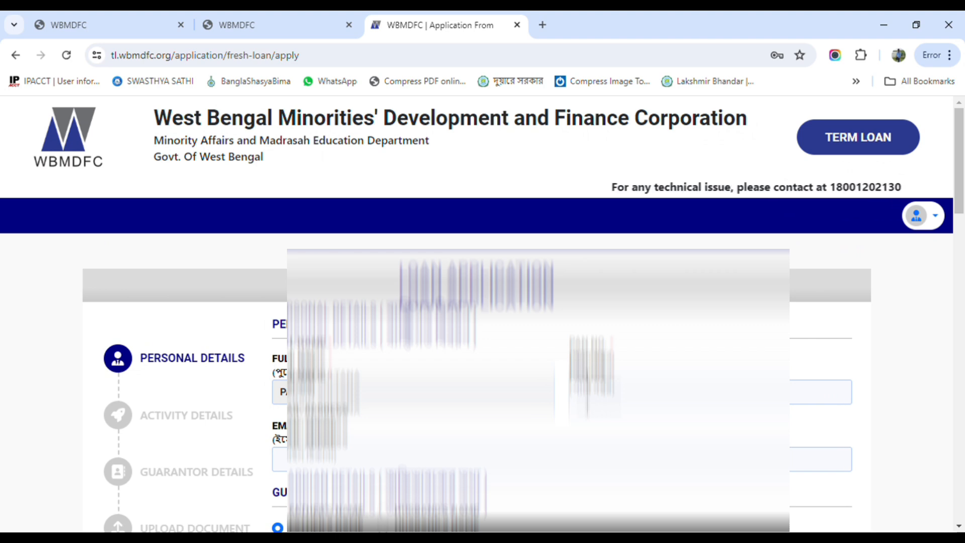
Fill in the applicant's personal details and enter the father's name
left_click(587, 393)
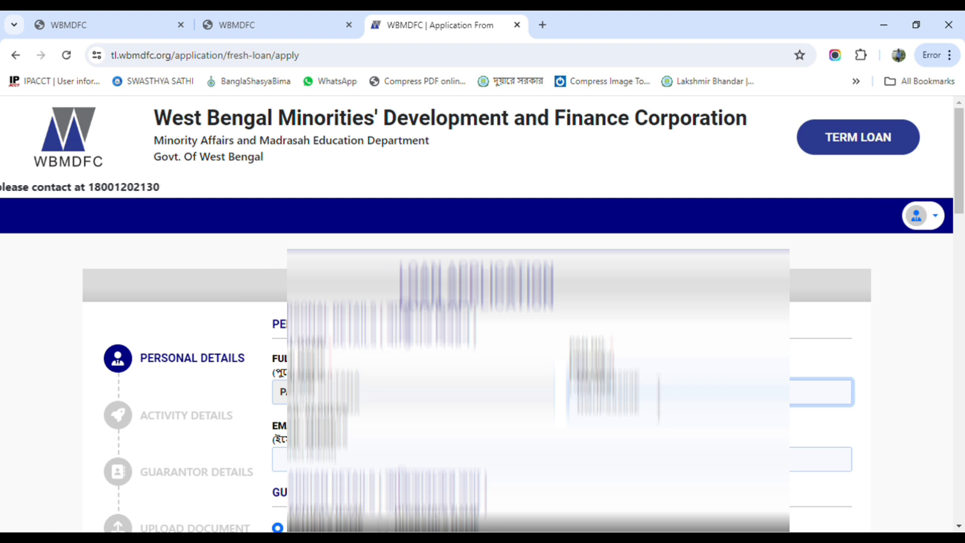
key("Tab")
scroll(503, 382, "down", 4)
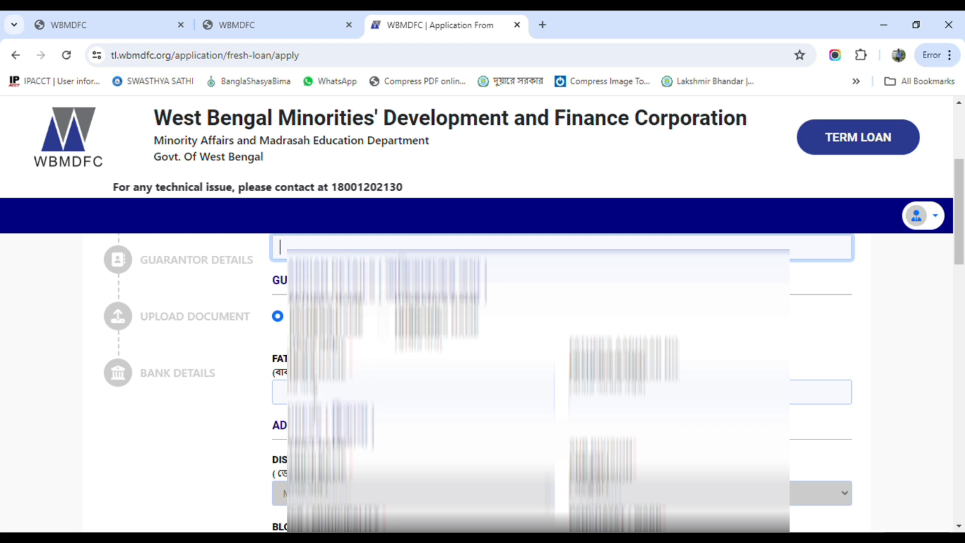
left_click(313, 395)
type("D")
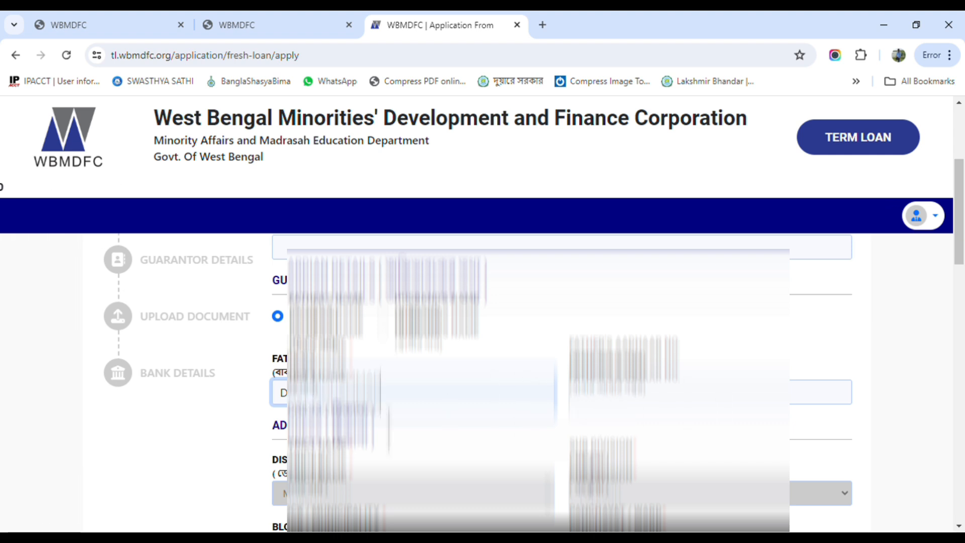
Fill in the village/street/house number, para/mahalla and landmark address fields
scroll(552, 382, "down", 3)
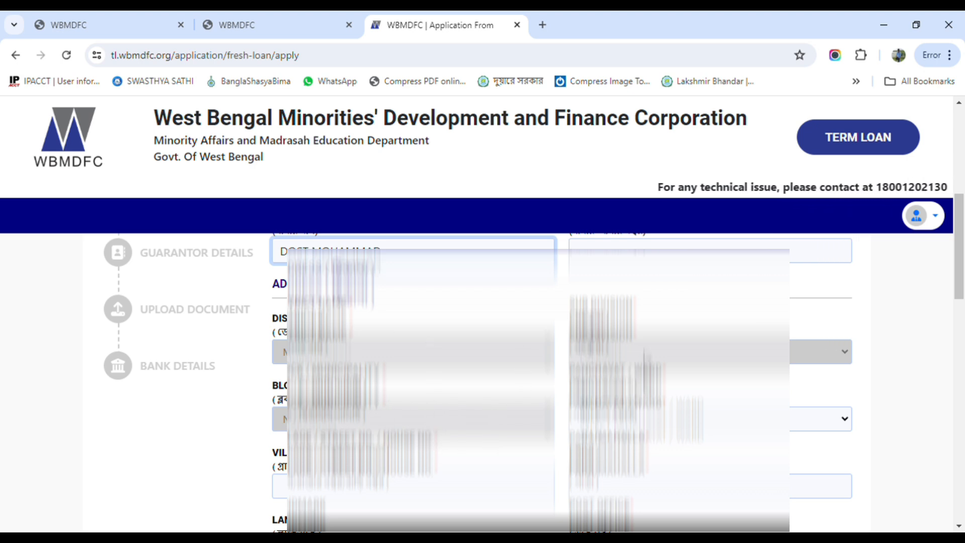
scroll(381, 250, "down", 2)
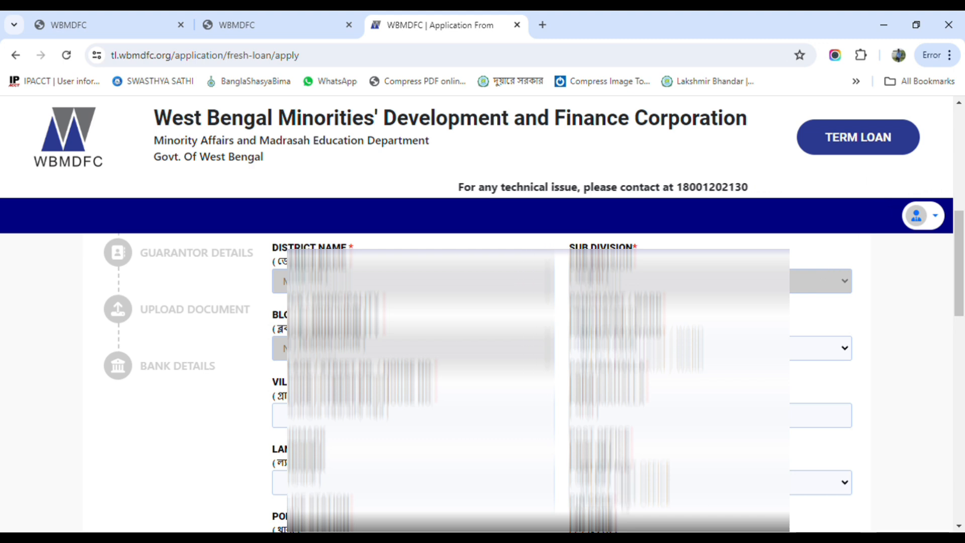
scroll(380, 249, "down", 2)
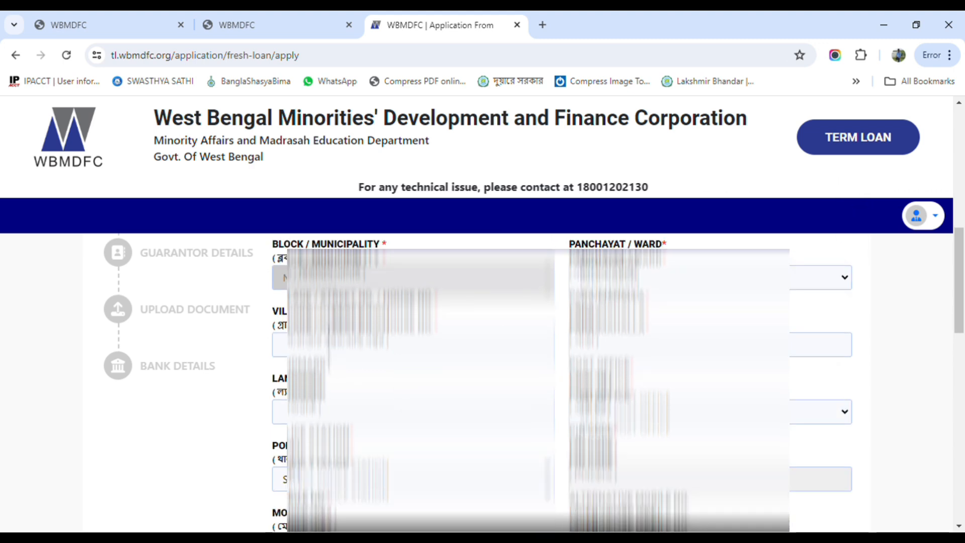
left_click(330, 347)
type("PA")
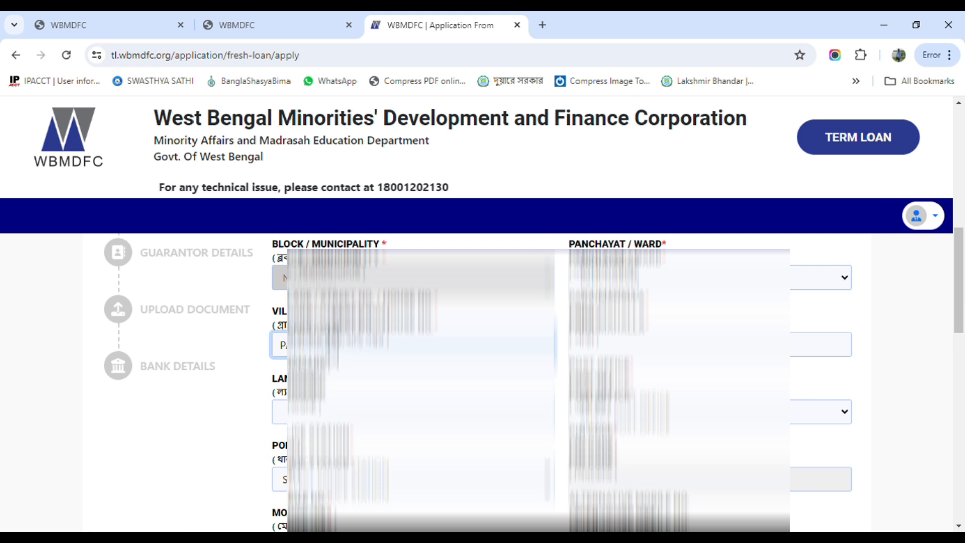
key("Tab")
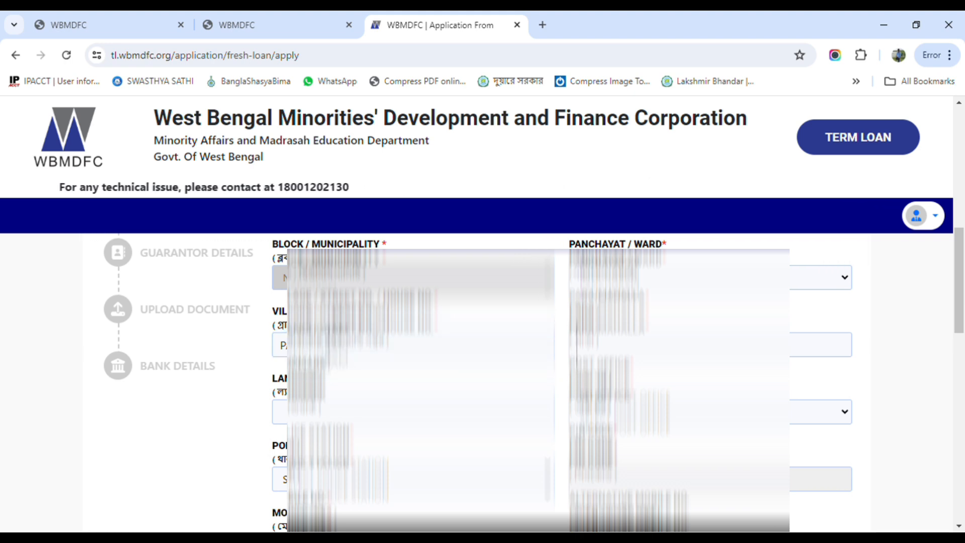
type("*******")
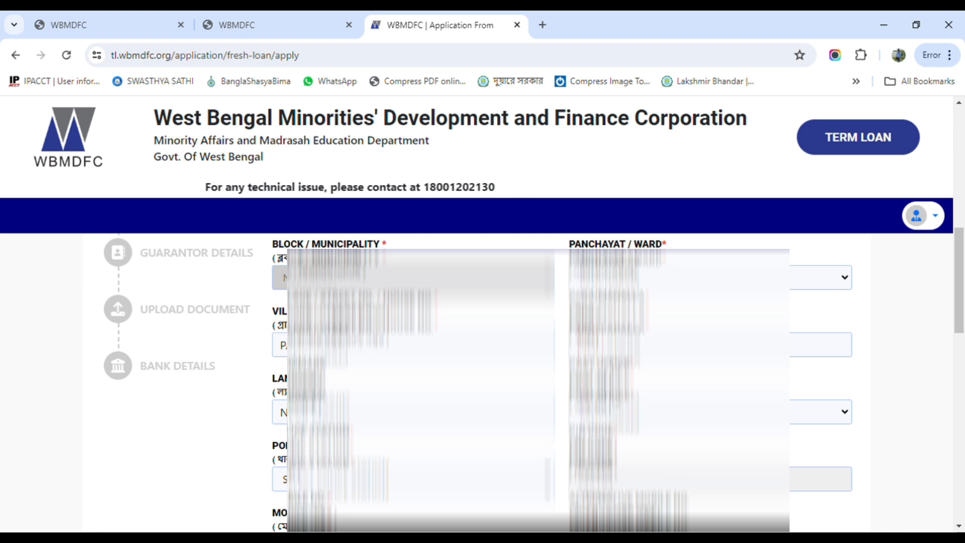
Enter the applicant's voter ID number and Aadhaar number in the personal details form
scroll(503, 382, "down", 1)
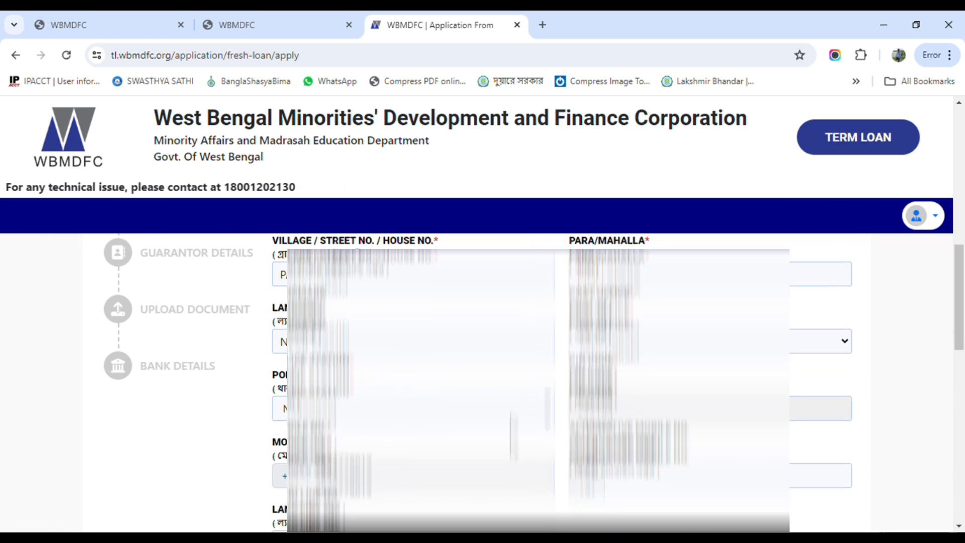
scroll(502, 382, "down", 1)
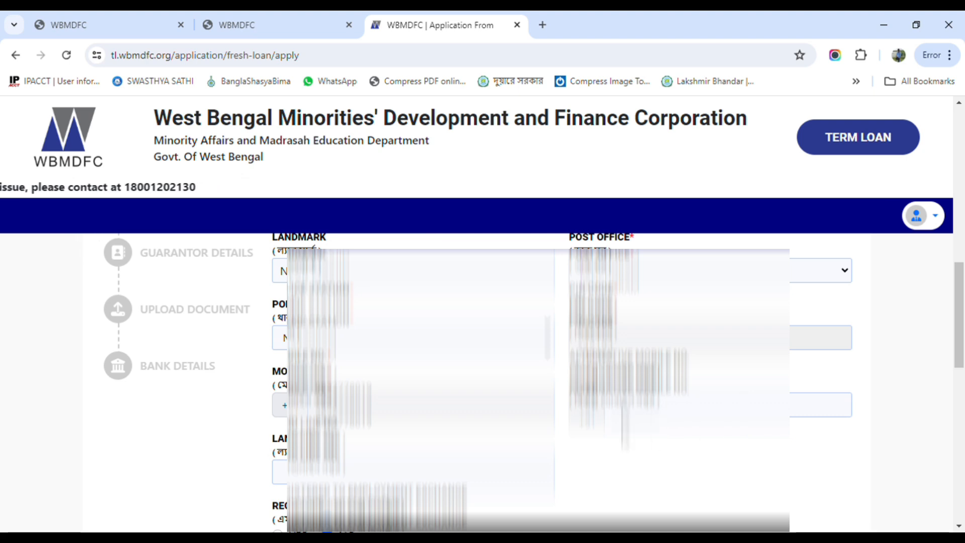
scroll(503, 382, "down", 2)
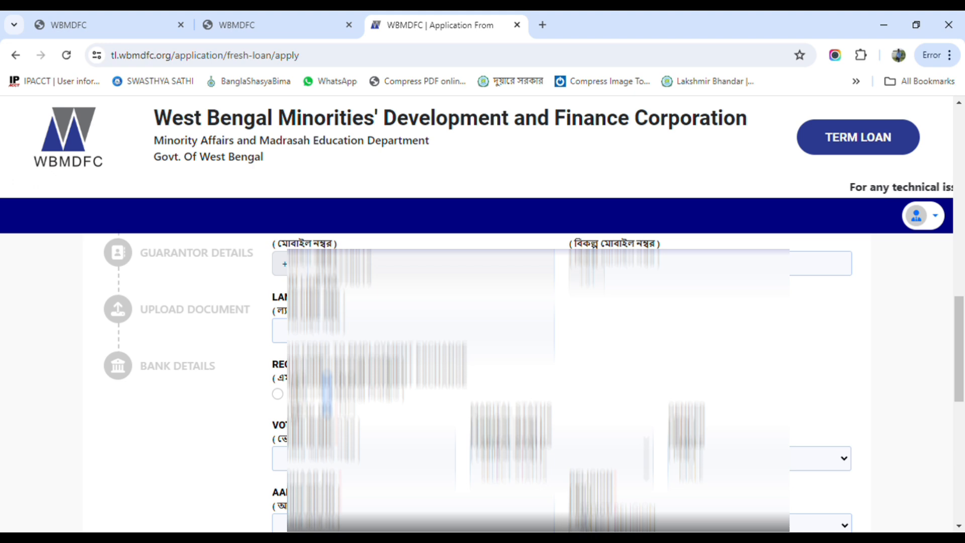
scroll(503, 382, "down", 1)
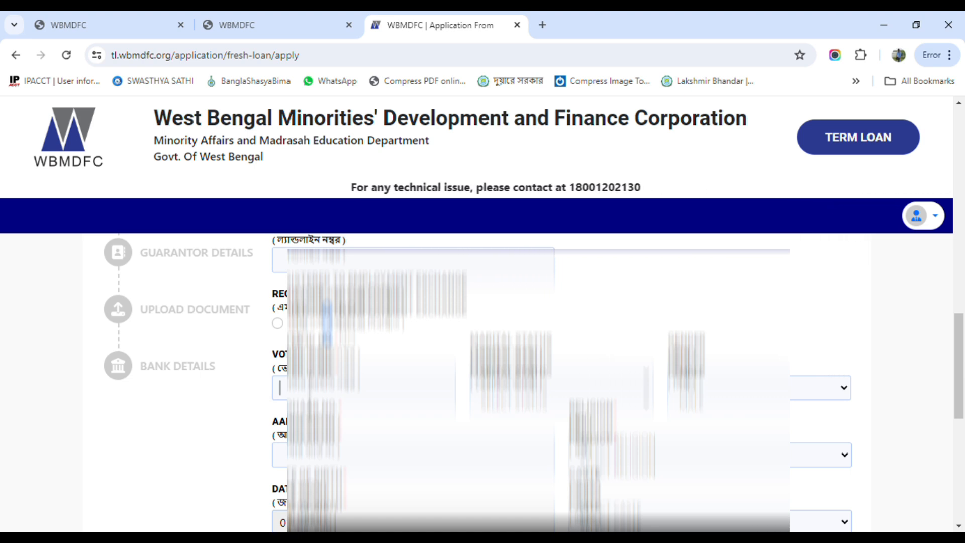
type("S")
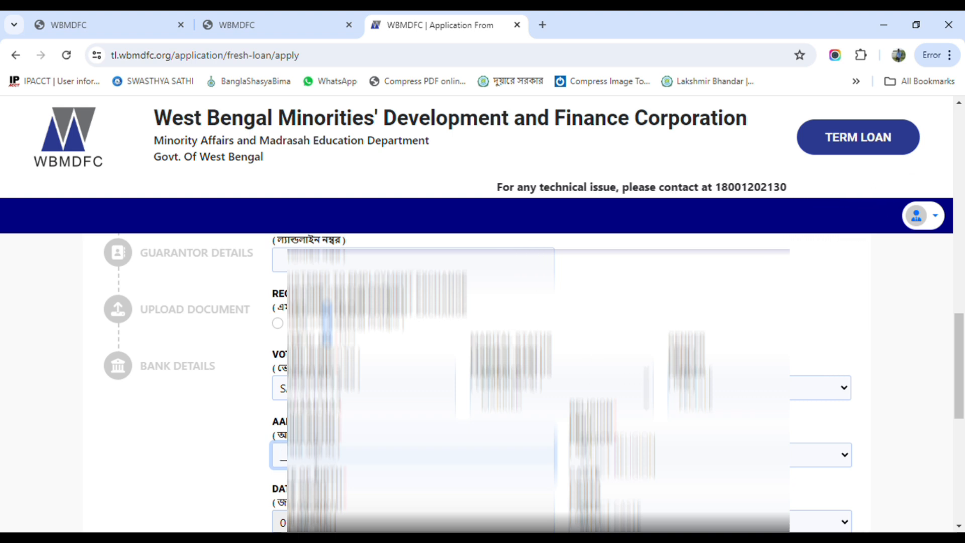
type("4")
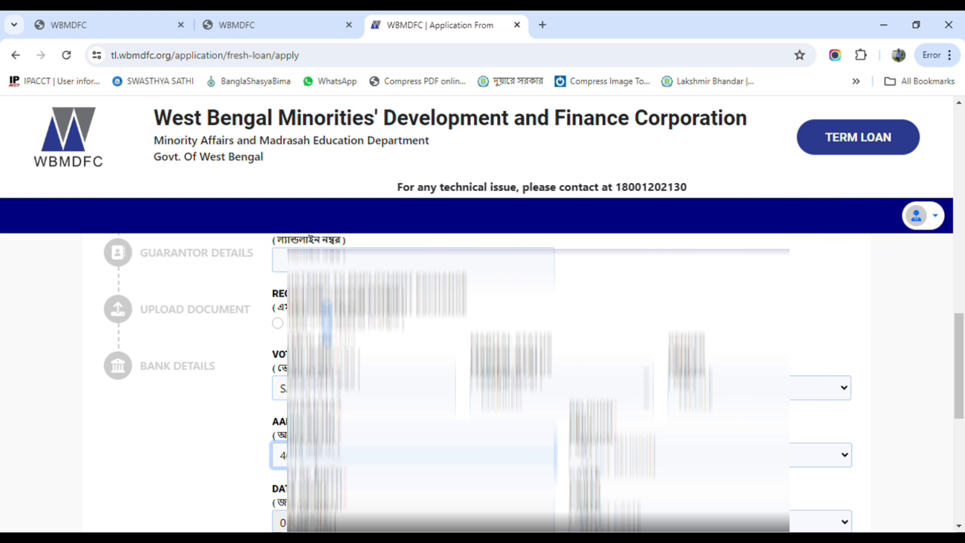
type("???????")
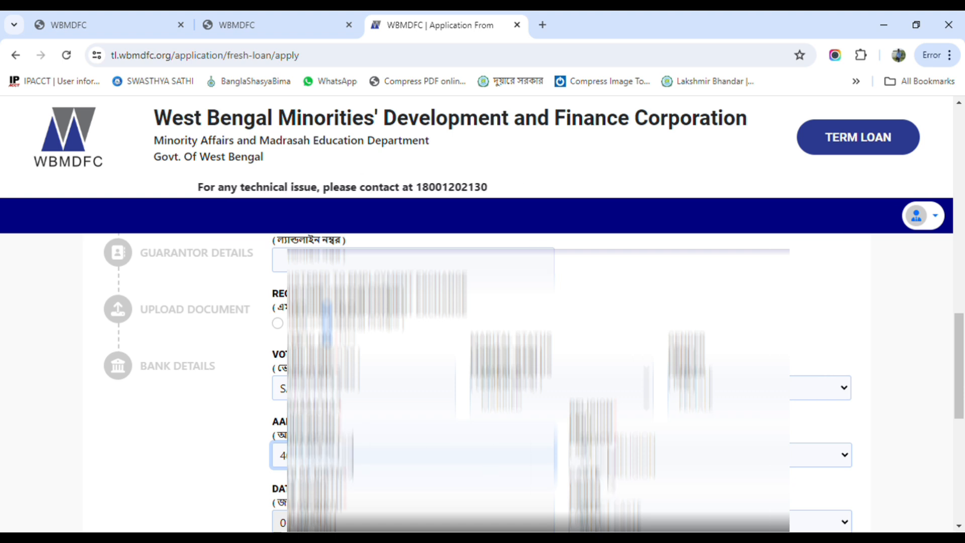
left_click(608, 458)
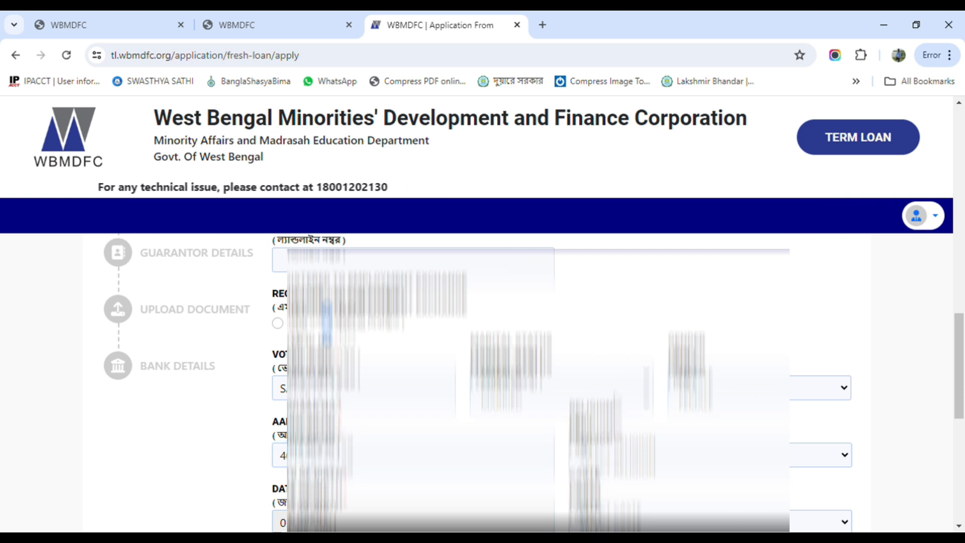
left_click(613, 415)
scroll(819, 382, "down", 1)
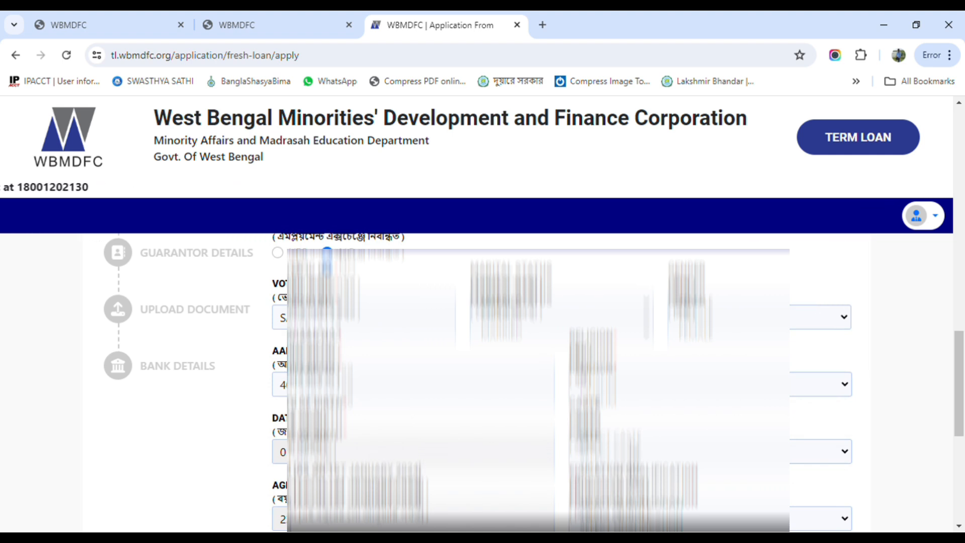
scroll(561, 382, "down", 2)
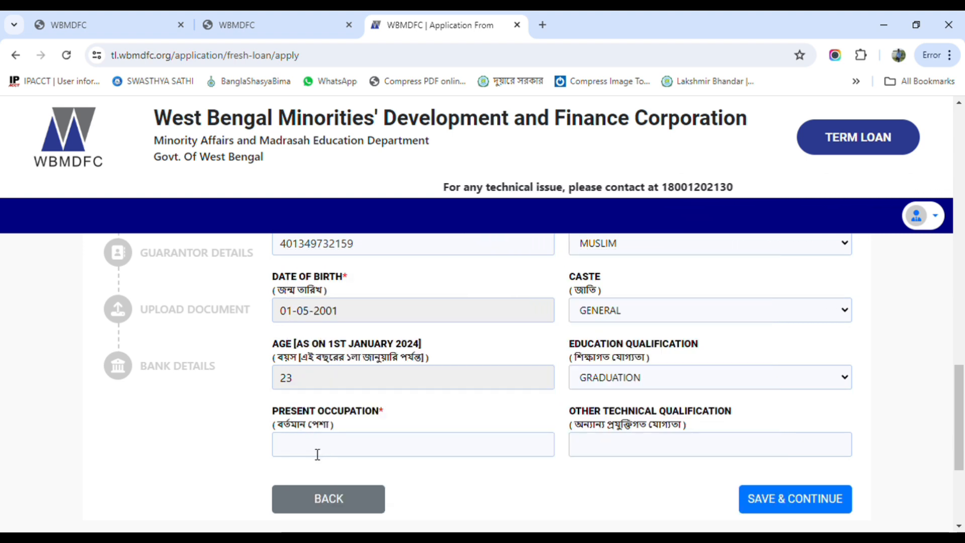
Set the present occupation to BUSINESS and save the personal details to continue
type("BUSIN")
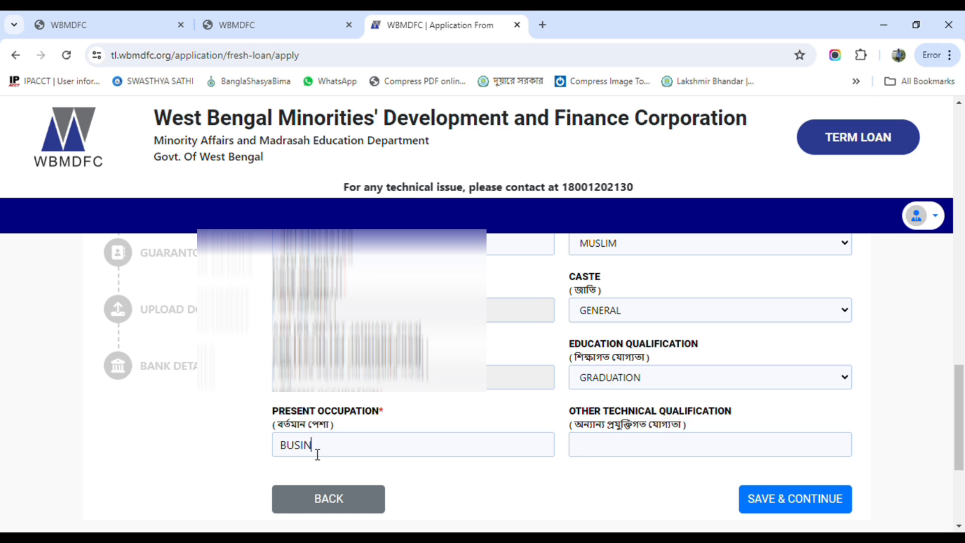
type("ESS")
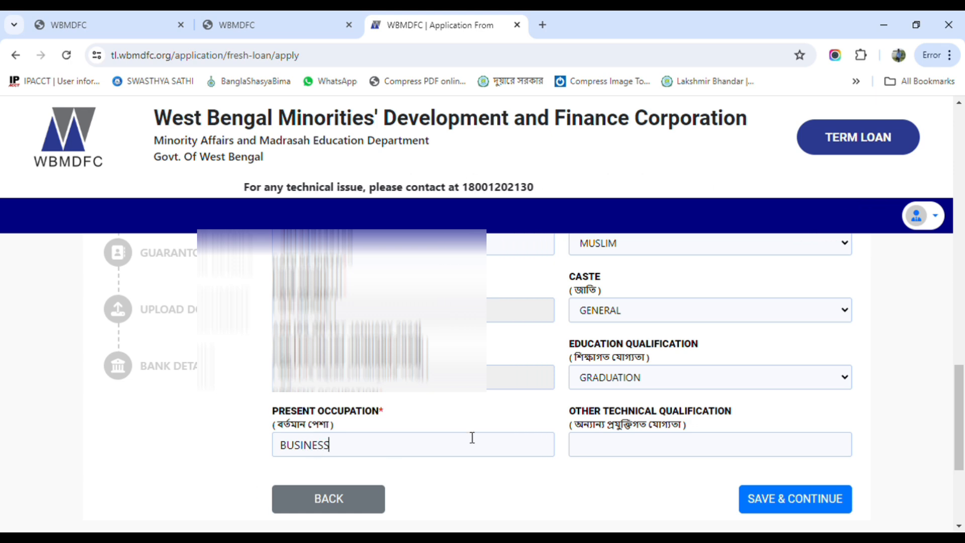
scroll(478, 442, "up", 4)
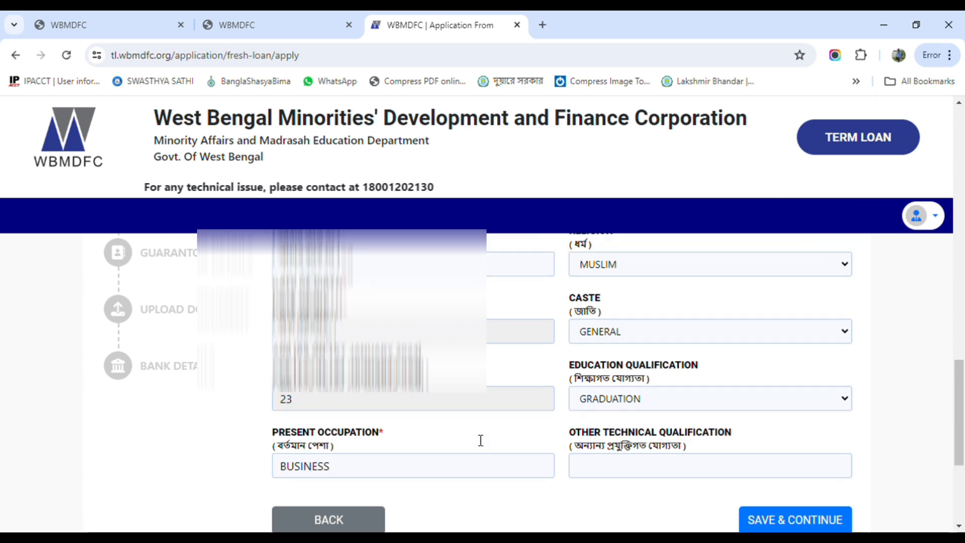
scroll(490, 450, "down", 10)
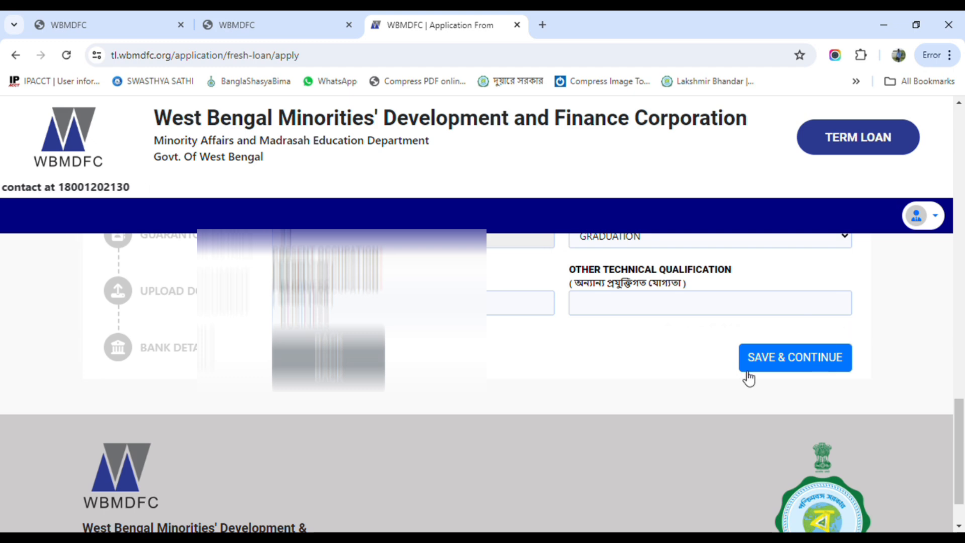
left_click(772, 363)
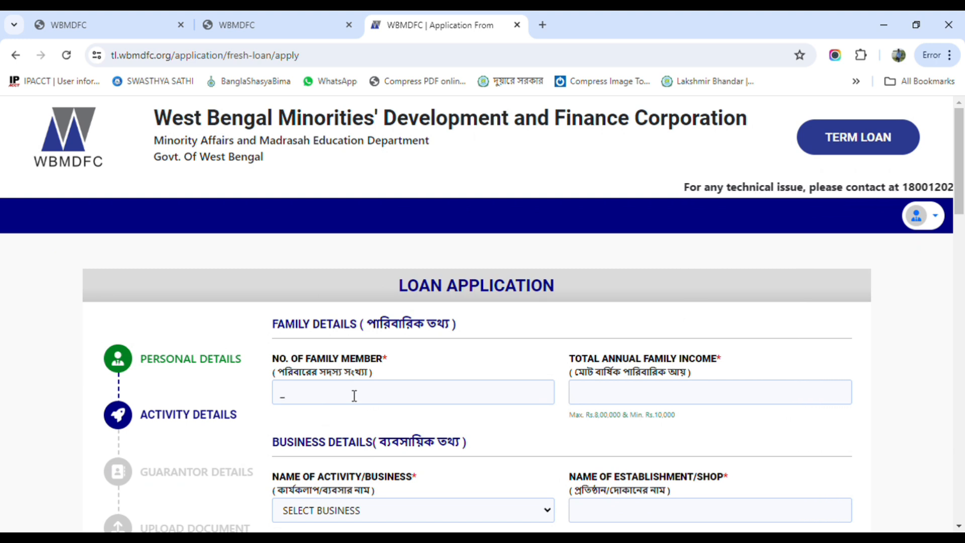
Enter 5 as the number of family members and 72000 as the total annual family income
type("5")
left_click(606, 394)
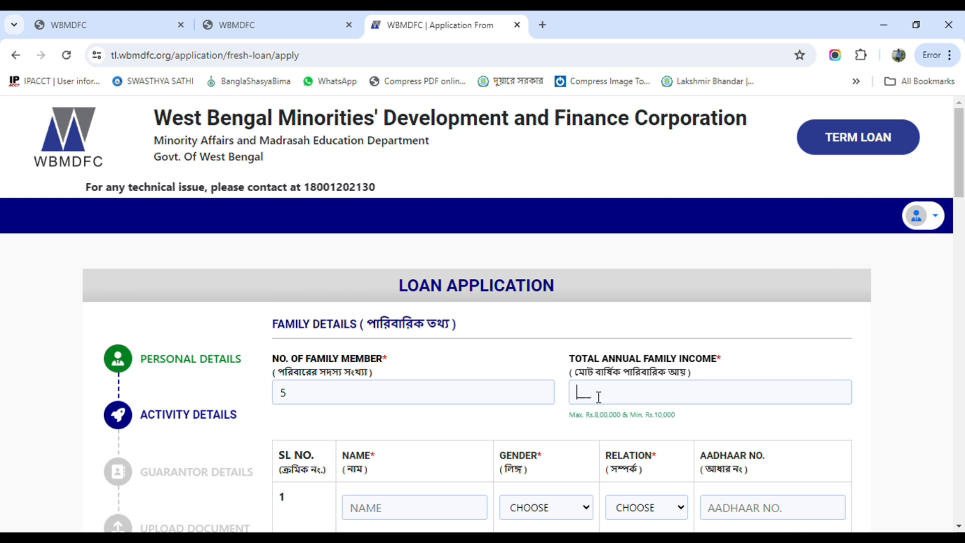
type("72000")
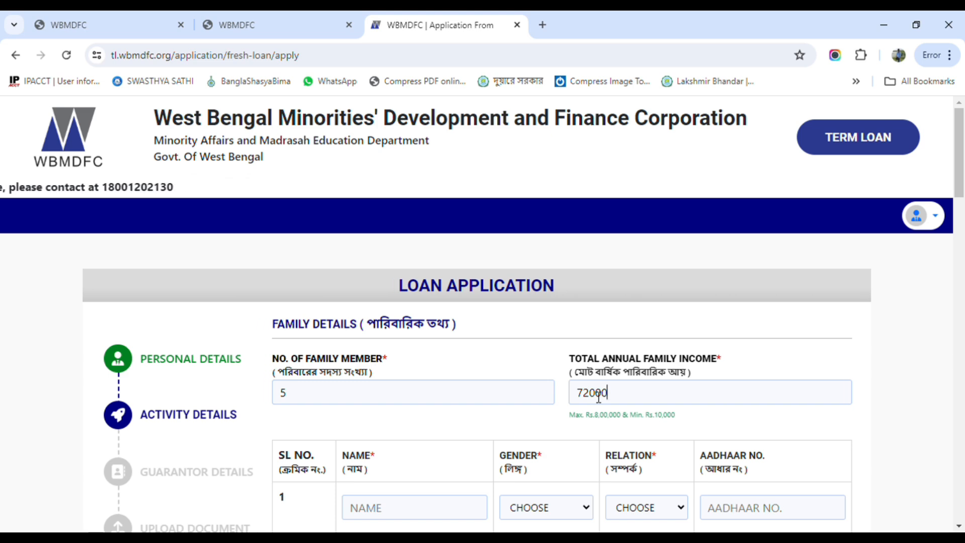
Fill in the family members' names, genders and relations in the family details table
scroll(363, 433, "down", 1)
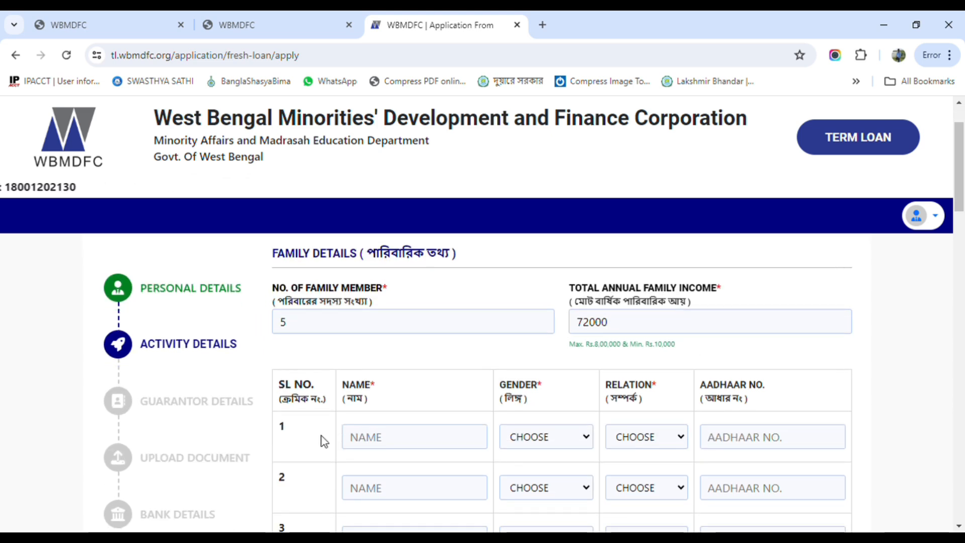
scroll(323, 442, "down", 1)
scroll(355, 437, "up", 1)
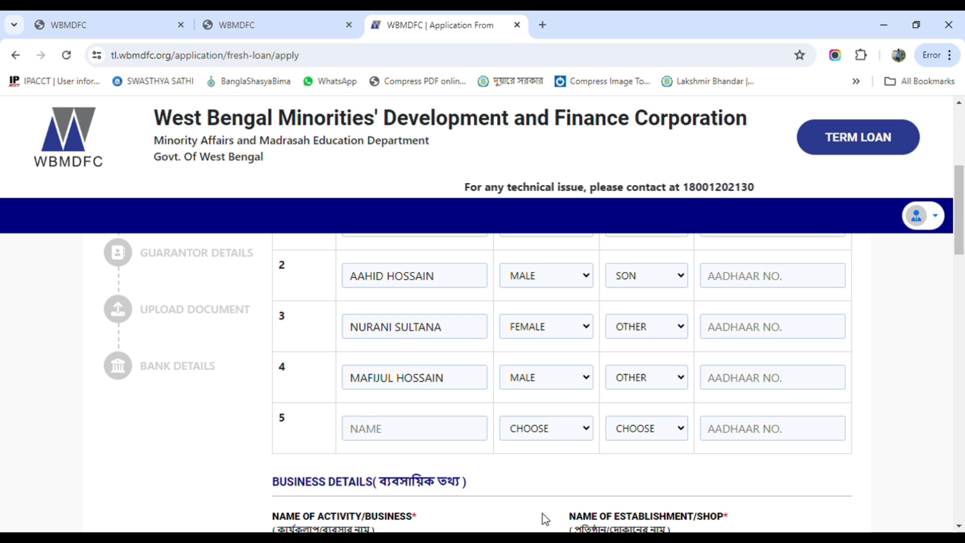
scroll(551, 508, "up", 2)
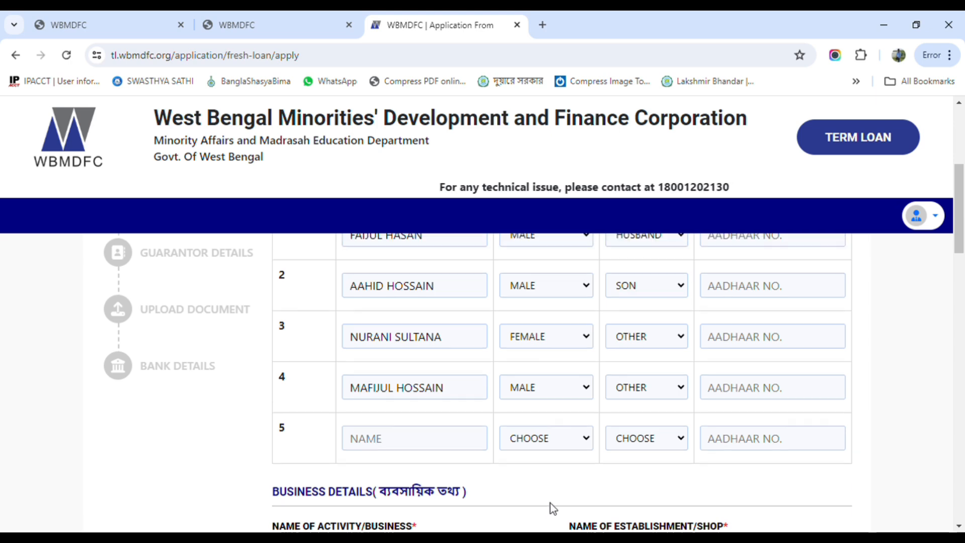
left_click(746, 369)
scroll(366, 409, "down", 7)
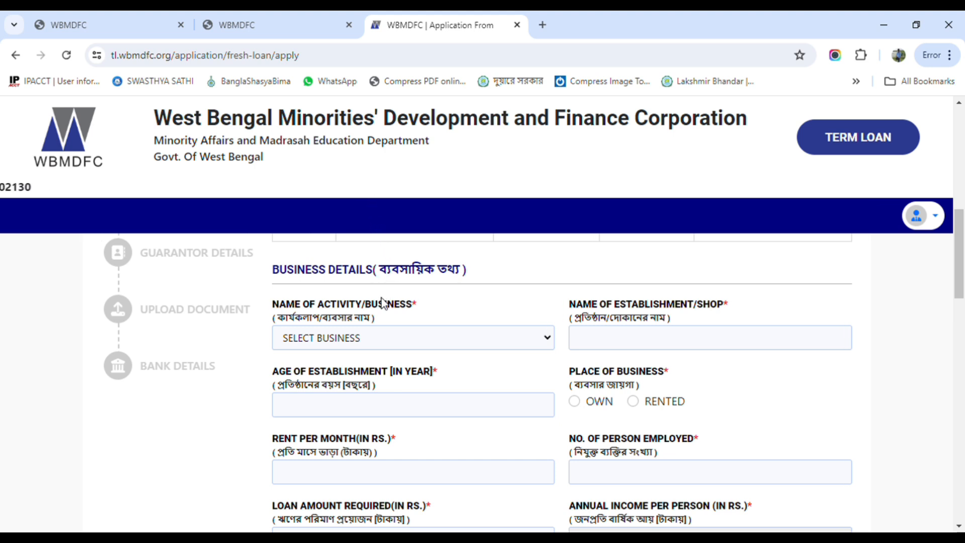
Select BAKERY as the activity/business and enter S BEKERY as the establishment/shop name
left_click(337, 275)
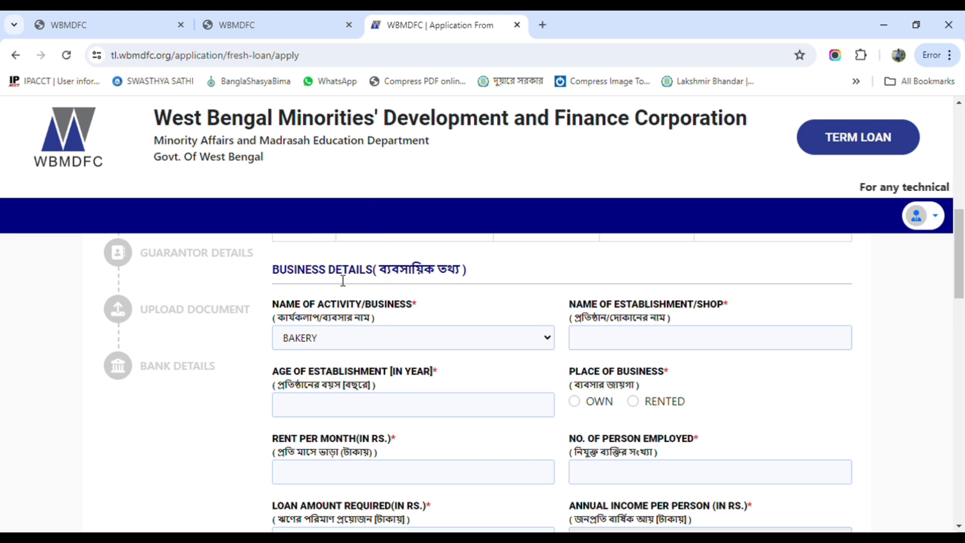
left_click(613, 336)
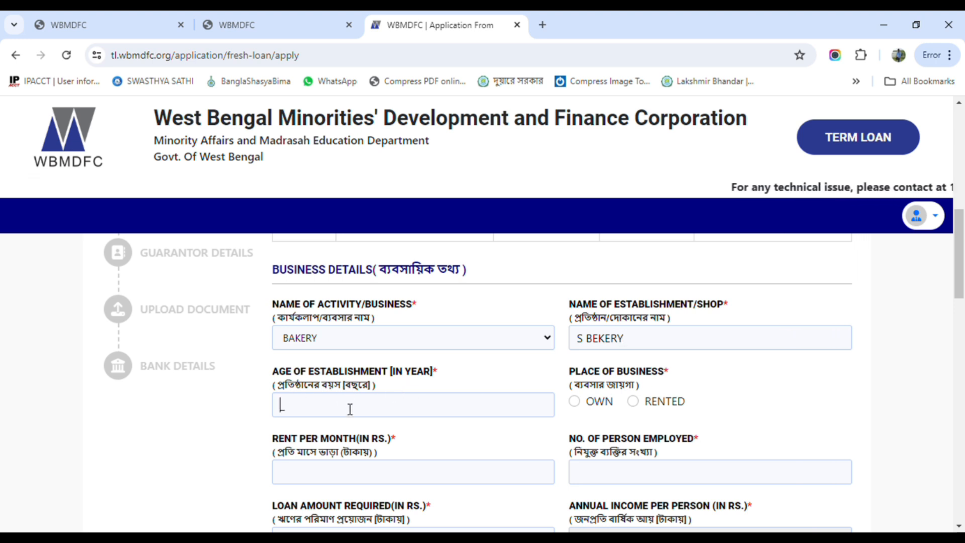
Set the establishment age to 1 year, the place of business to Own, and persons employed to 2
type("1")
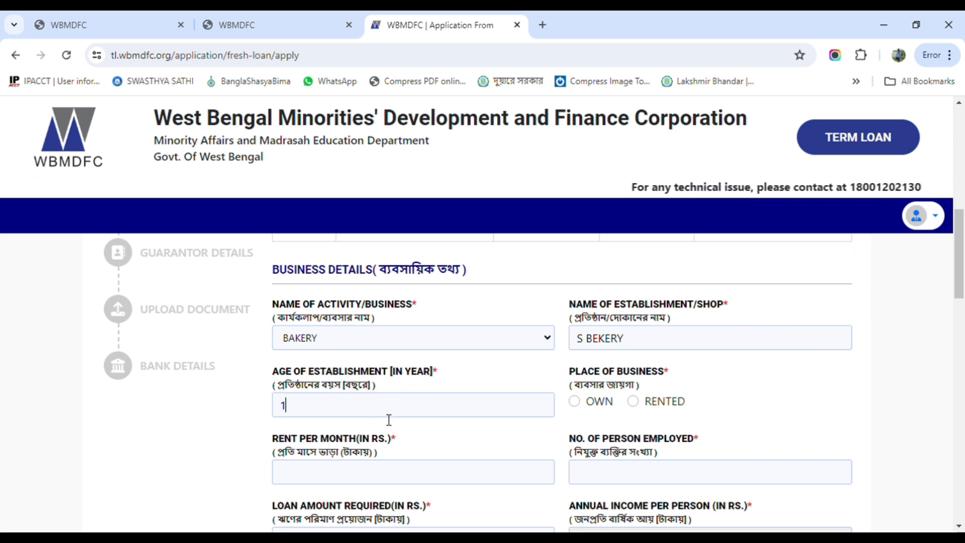
left_click(575, 401)
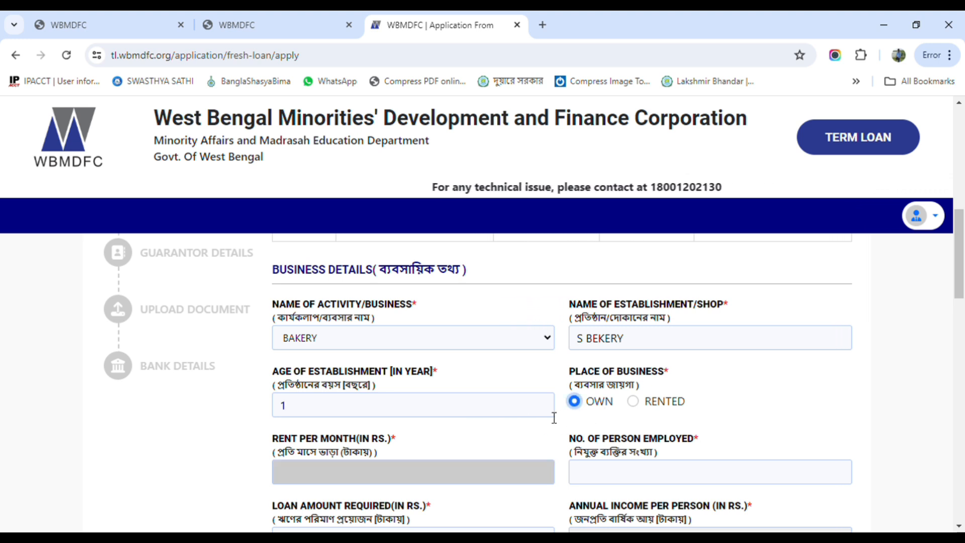
left_click(607, 479)
type("2")
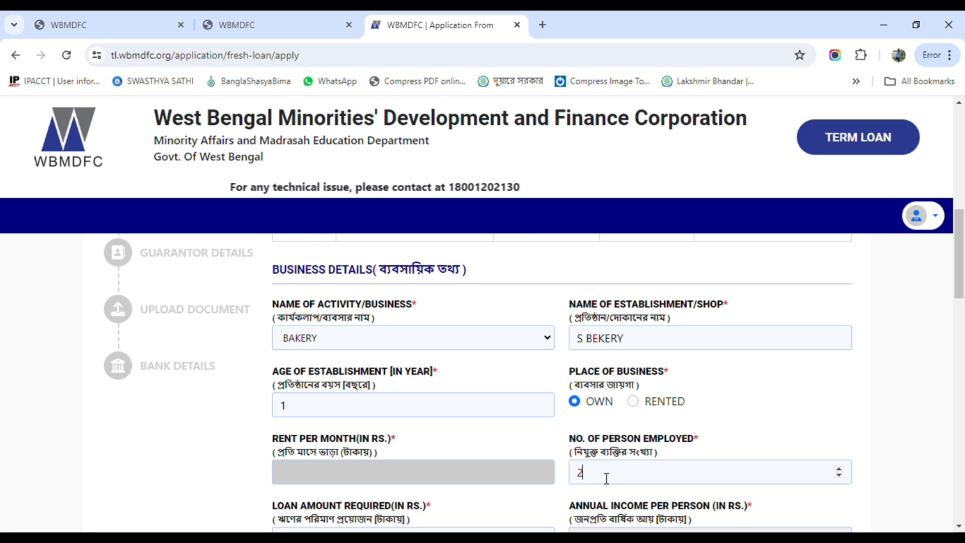
Enter 200000 as the loan amount required
scroll(417, 470, "down", 3)
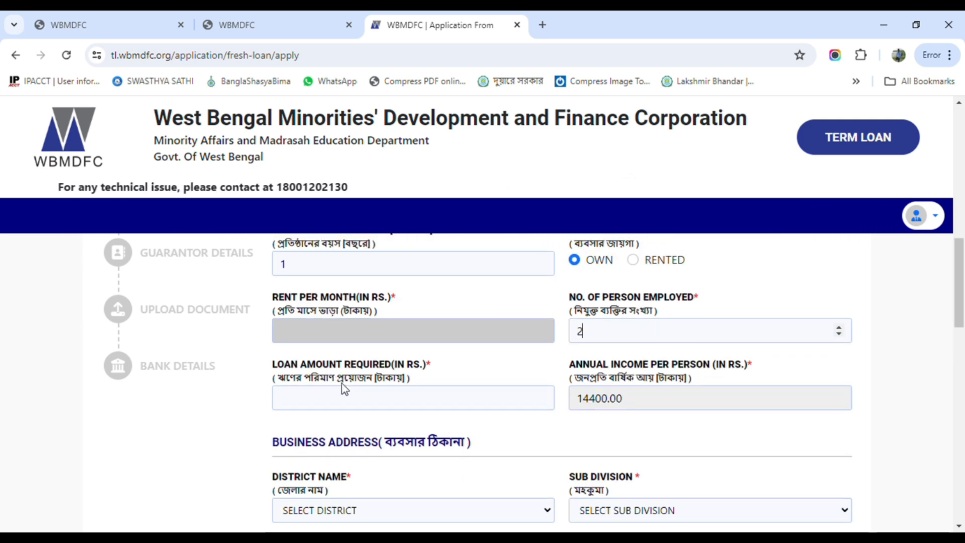
left_click(287, 402)
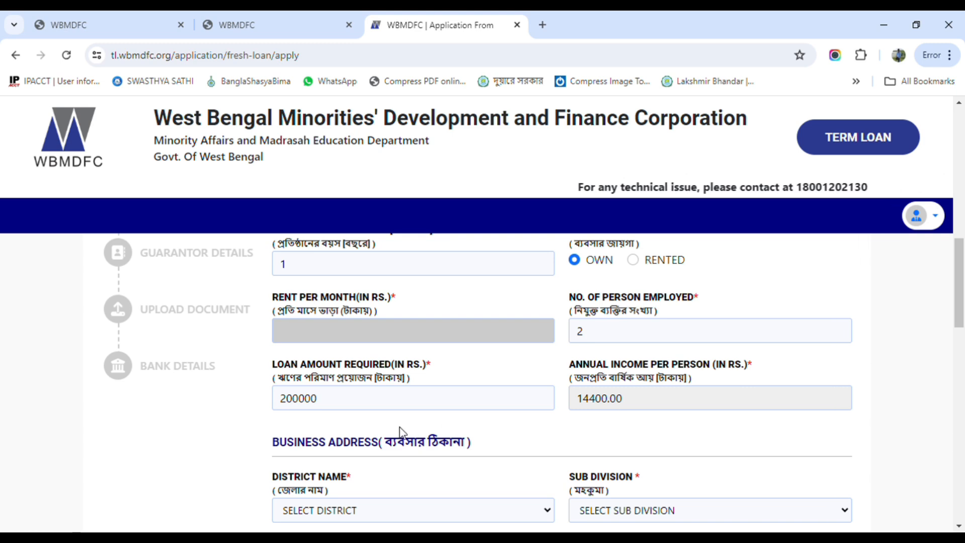
scroll(395, 432, "down", 1)
scroll(397, 431, "down", 1)
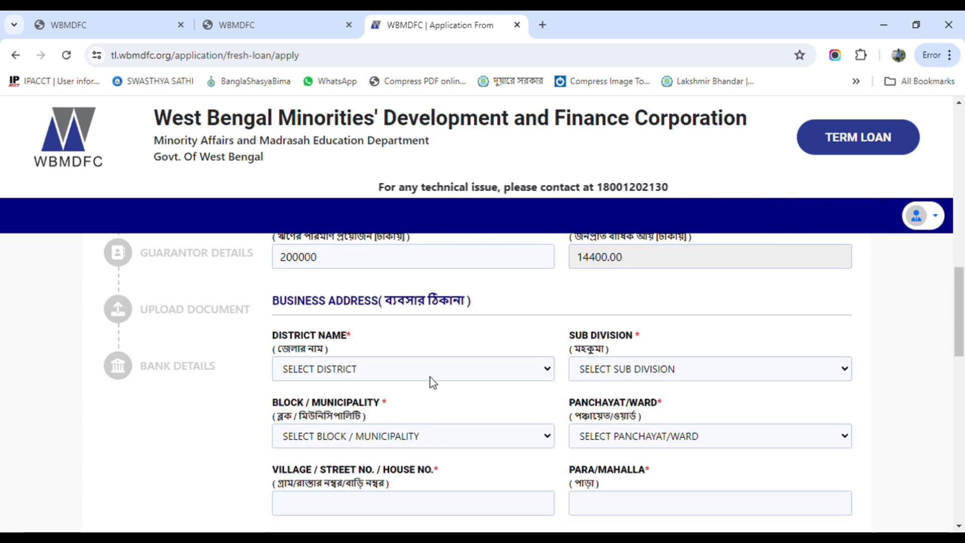
Select MURSHIDABAD as the district in the business address
scroll(430, 377, "down", 1)
scroll(427, 375, "up", 1)
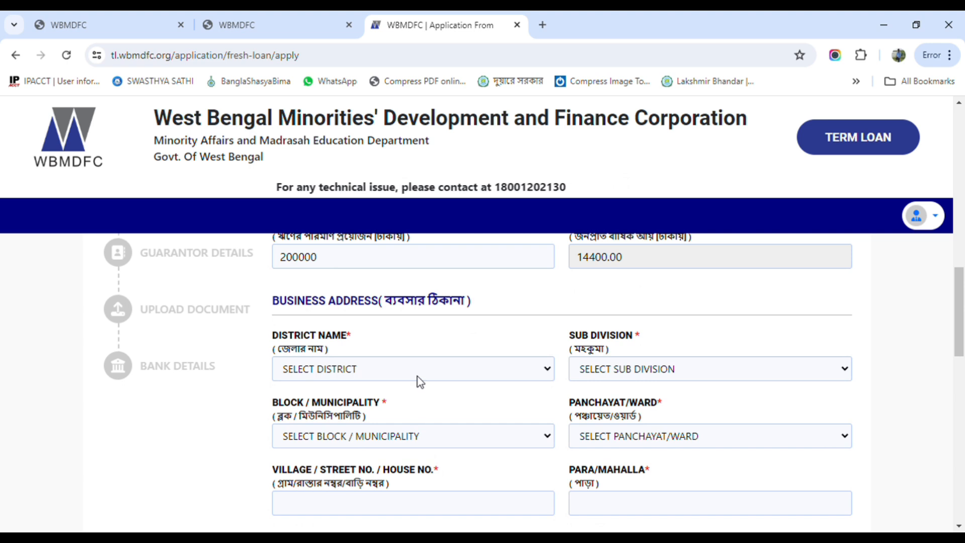
left_click(417, 376)
left_click(363, 283)
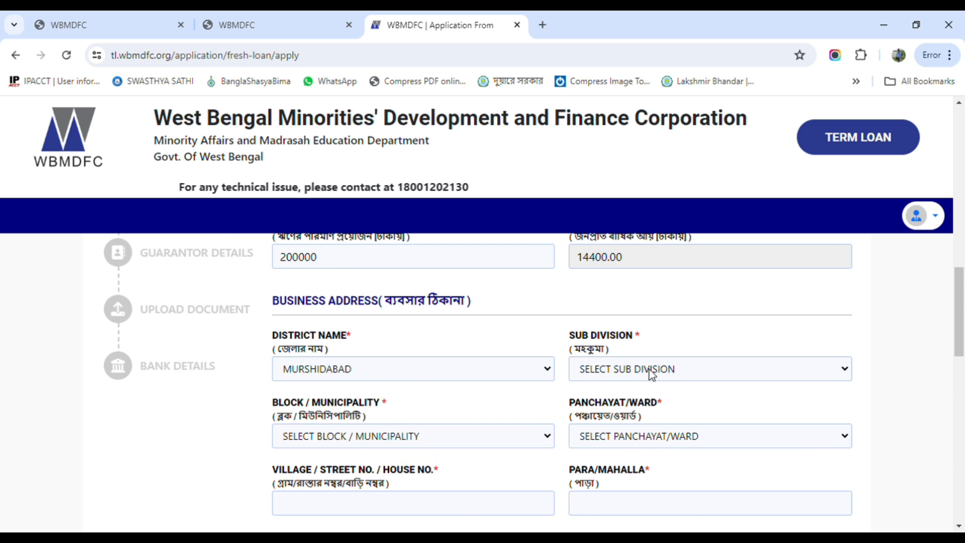
Complete the remaining business address fields and save the activity details to continue
scroll(652, 374, "down", 5)
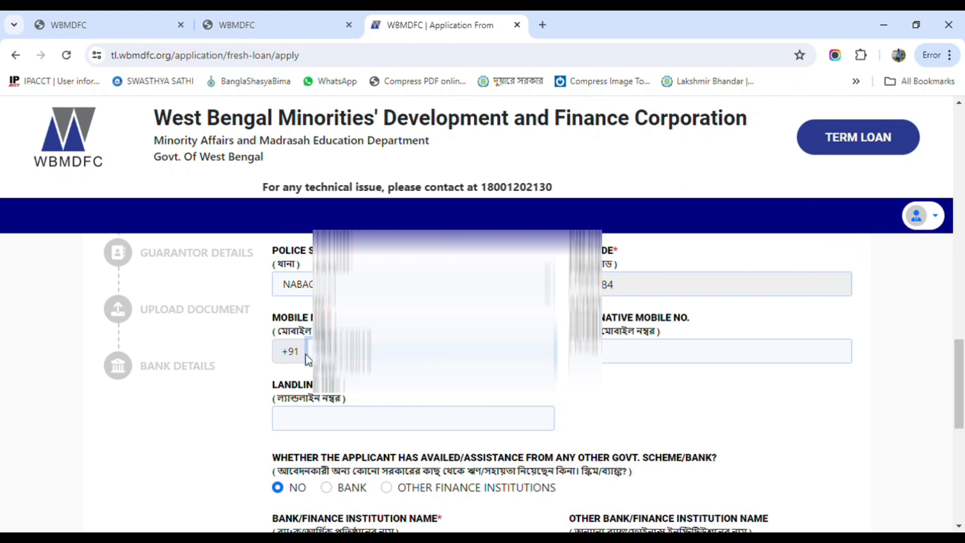
scroll(448, 441, "down", 3)
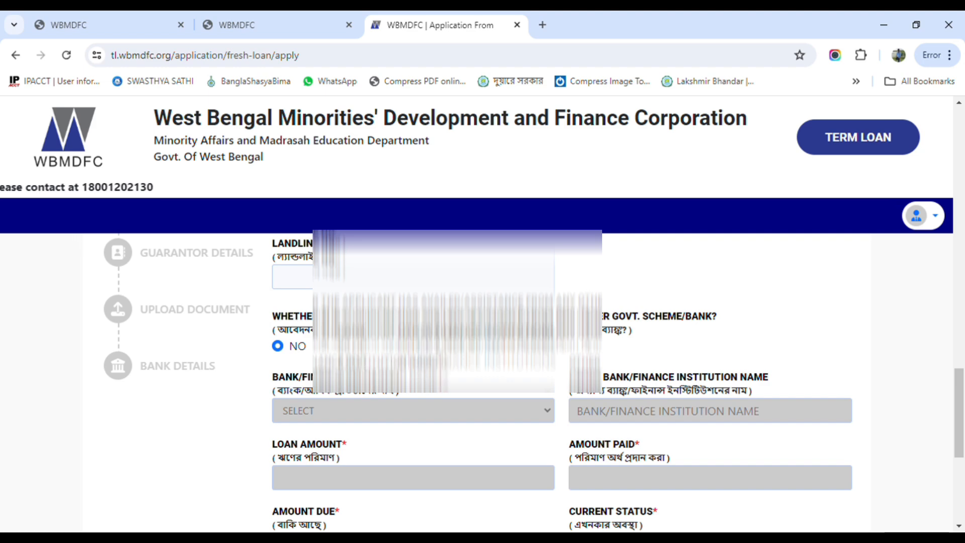
scroll(371, 355, "down", 1)
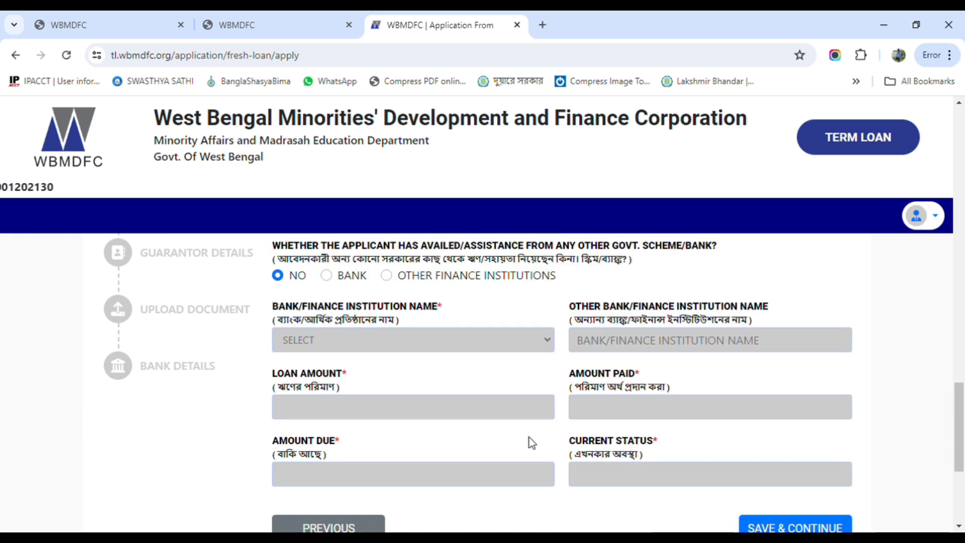
scroll(493, 408, "down", 1)
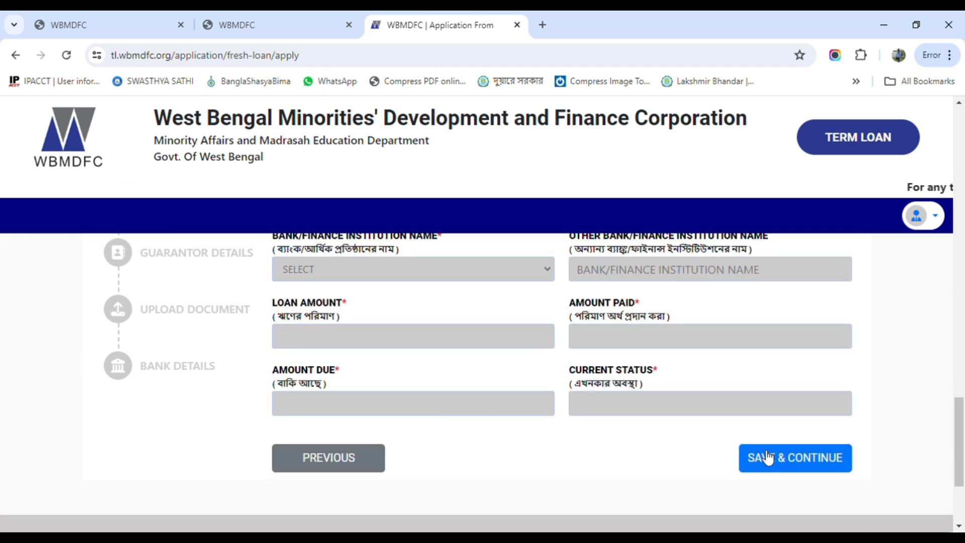
scroll(409, 439, "up", 6)
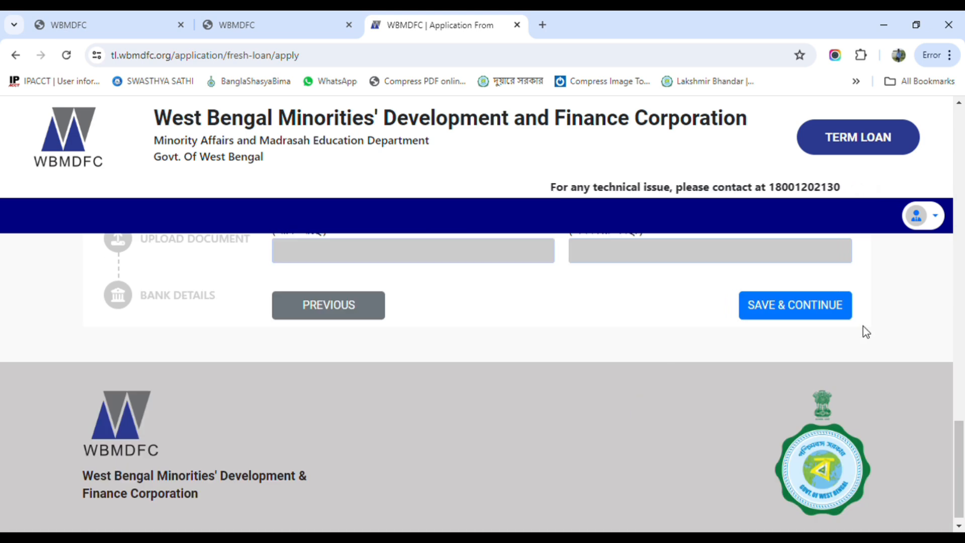
left_click(784, 311)
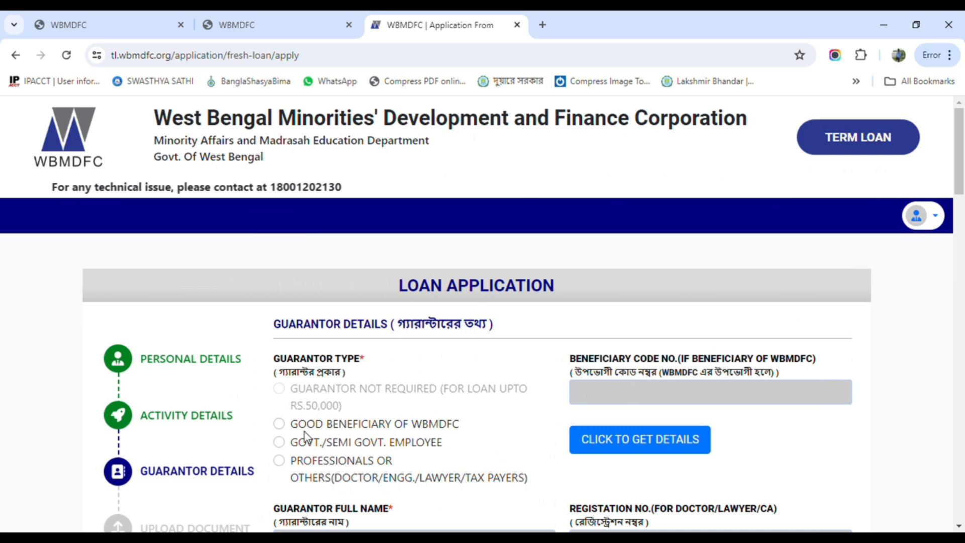
Select Govt./Semi Govt. Employee as the guarantor type and fill in the guarantor's name and details
scroll(360, 447, "down", 1)
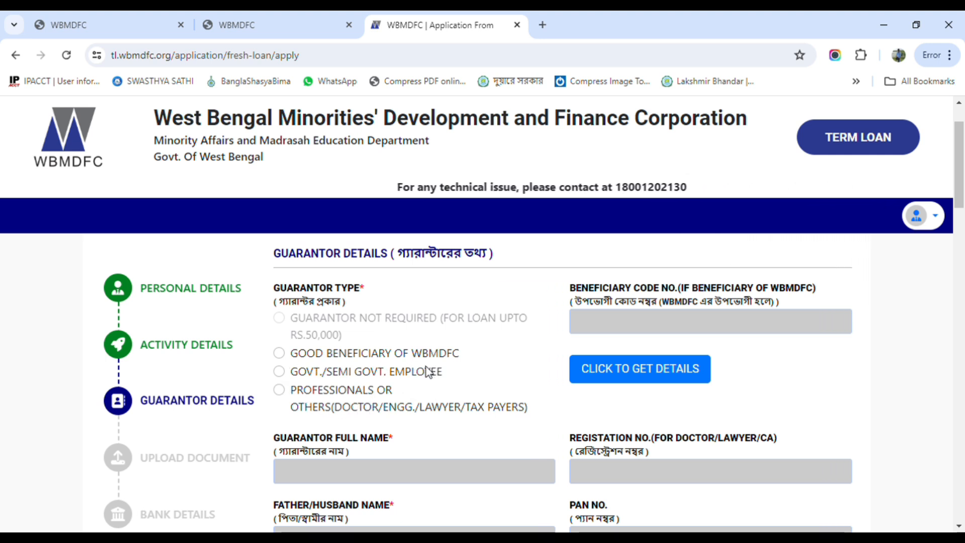
left_click(280, 372)
scroll(439, 388, "down", 1)
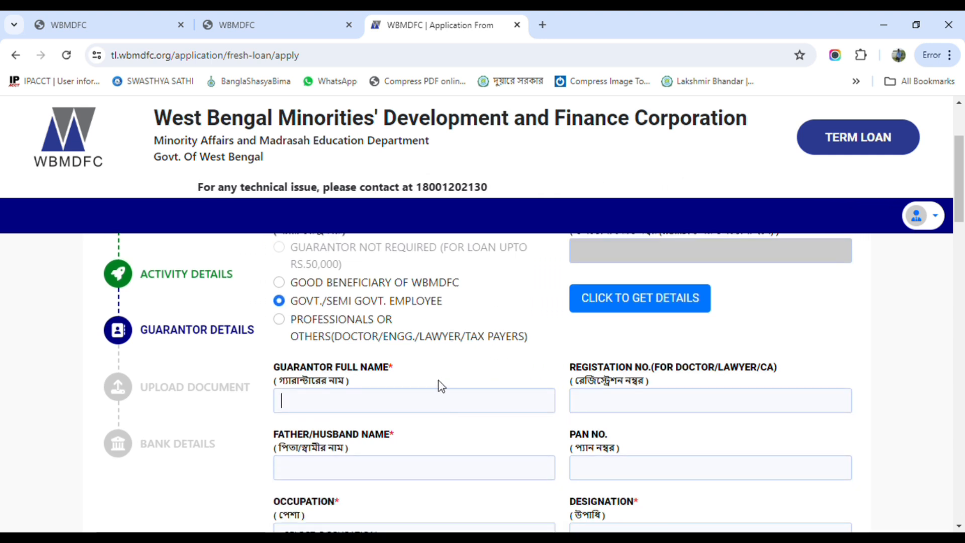
left_click(323, 403)
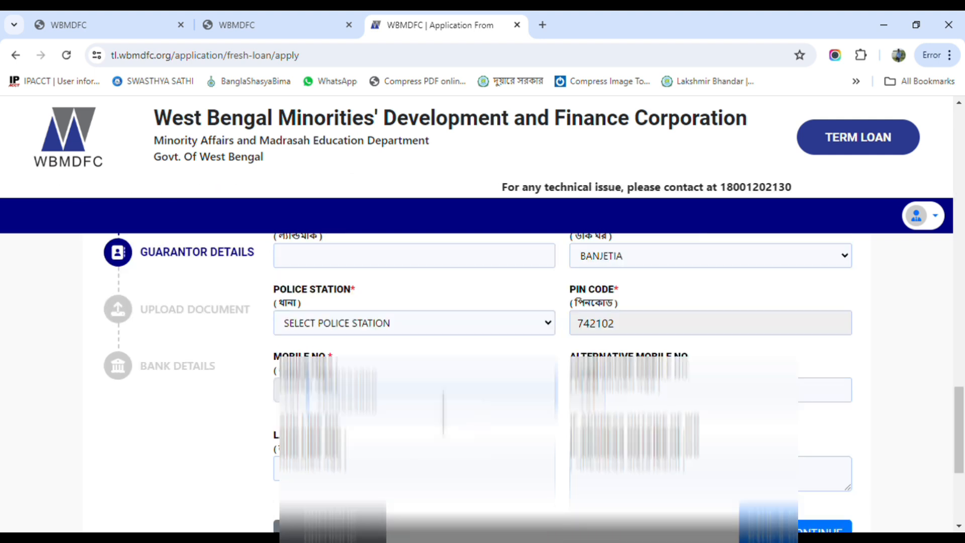
Save the guarantor details and continue to the document upload section
scroll(764, 399, "down", 3)
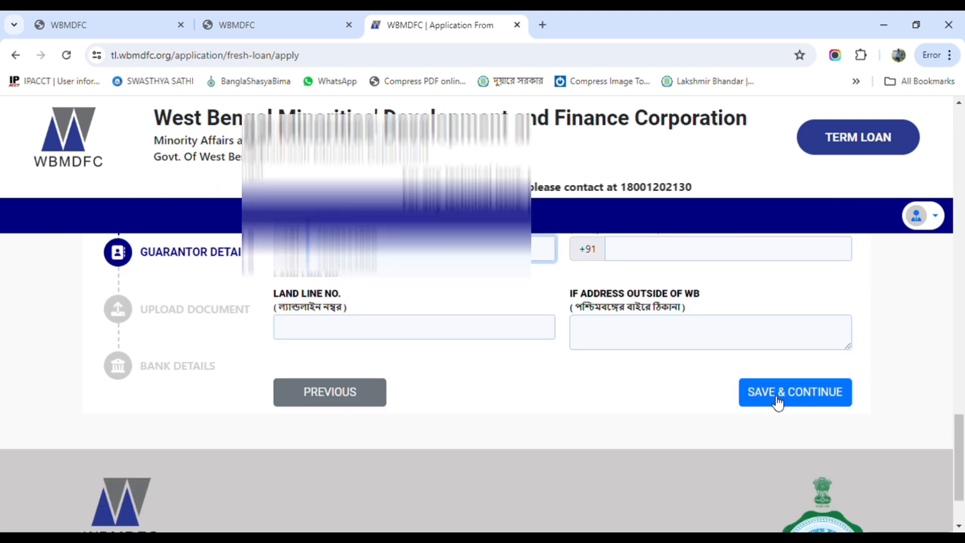
left_click(779, 397)
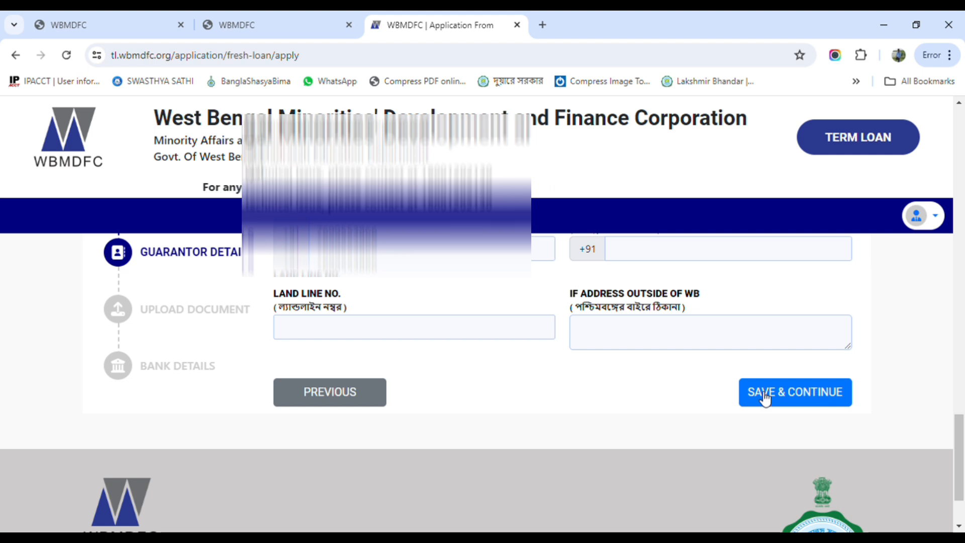
scroll(546, 393, "up", 5)
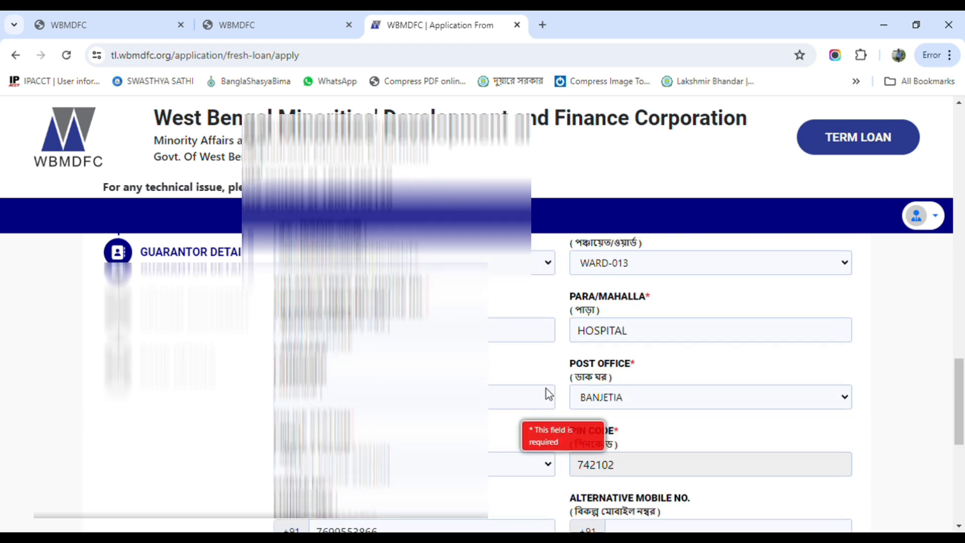
scroll(546, 388, "down", 1)
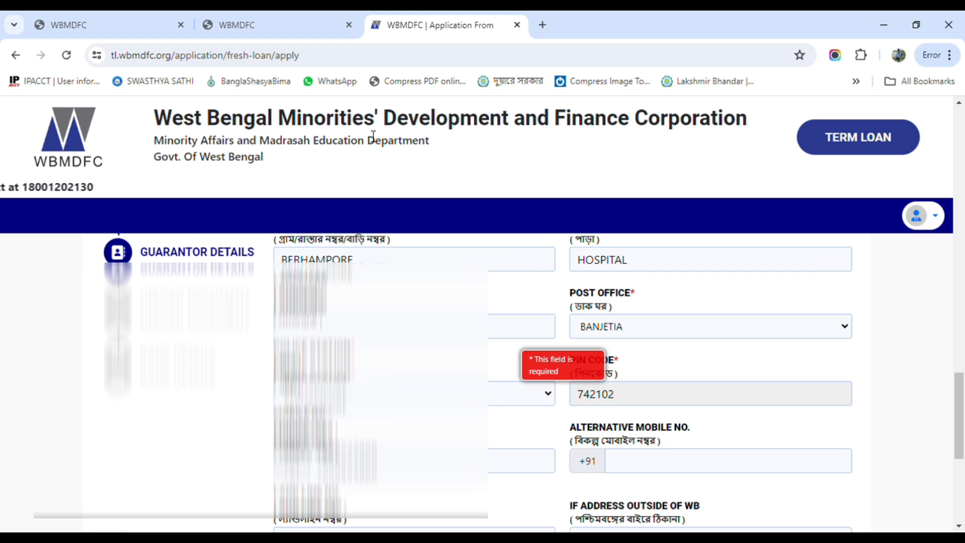
scroll(593, 452, "down", 4)
scroll(631, 446, "down", 2)
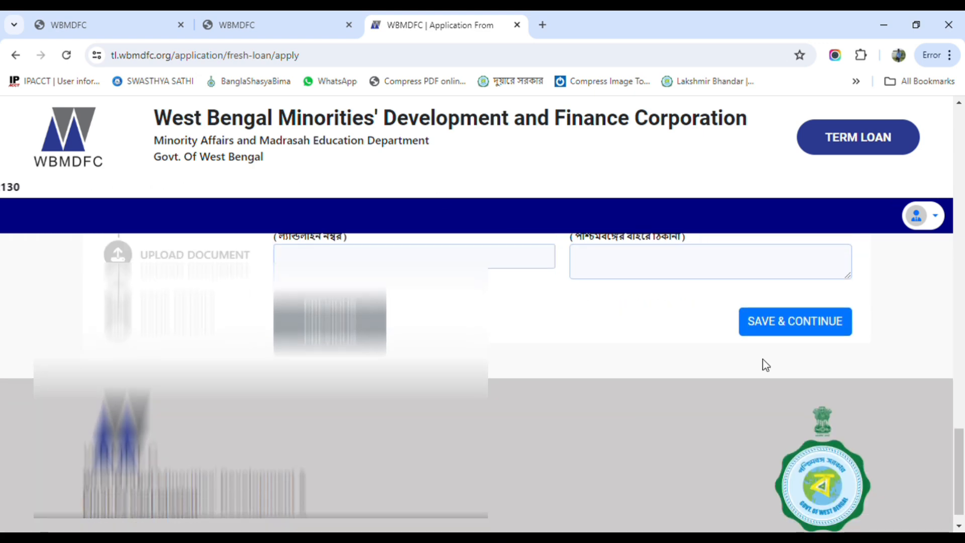
left_click(779, 325)
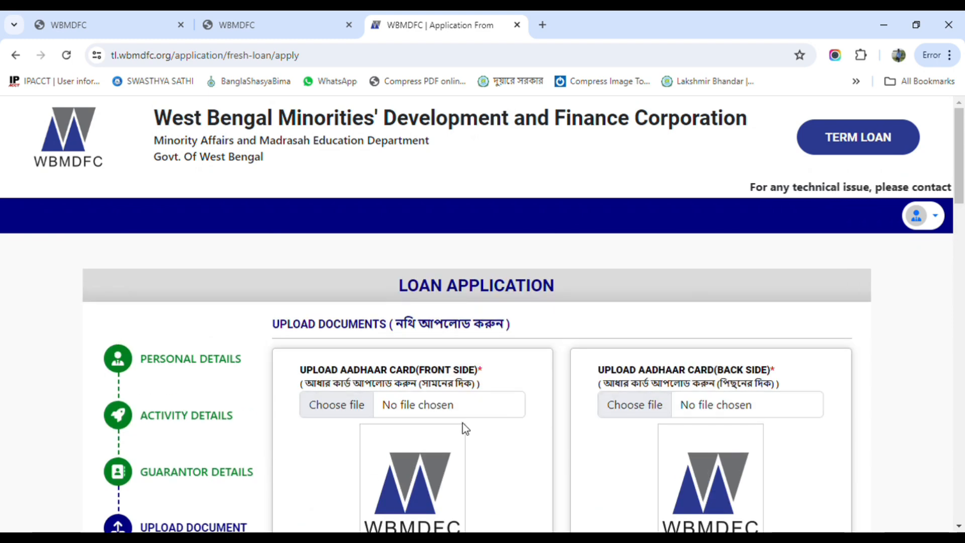
Upload img001.jpg as both the Aadhaar card front side and back side images
left_click(340, 405)
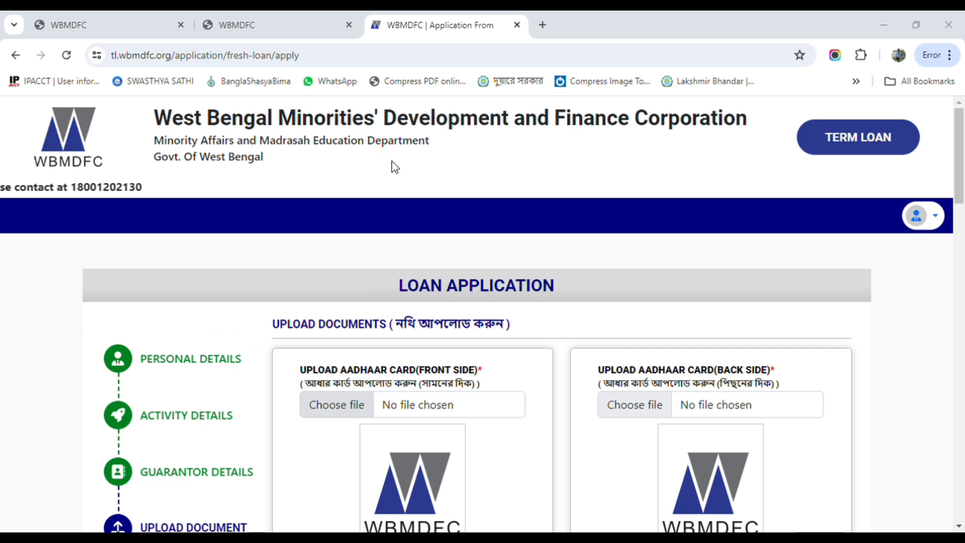
double_click(321, 122)
scroll(555, 347, "down", 1)
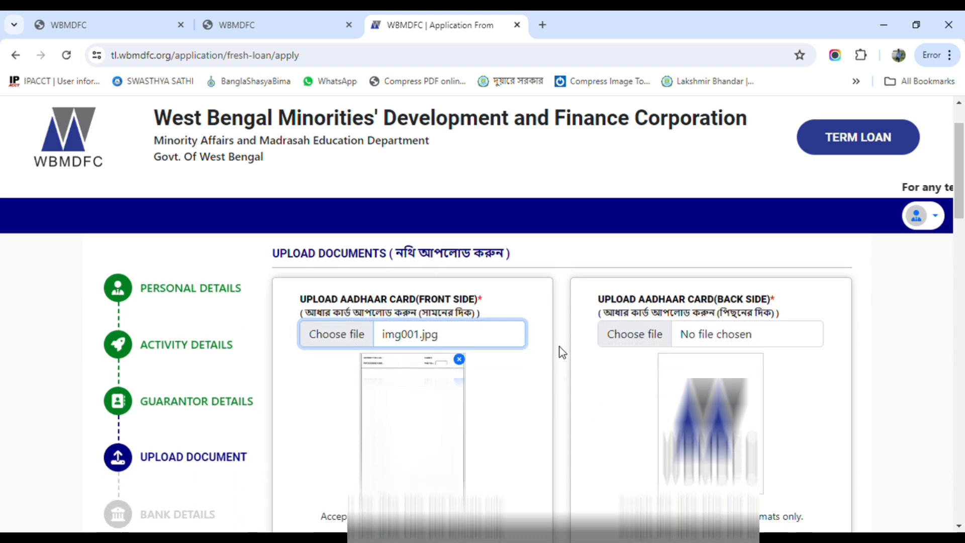
left_click(625, 334)
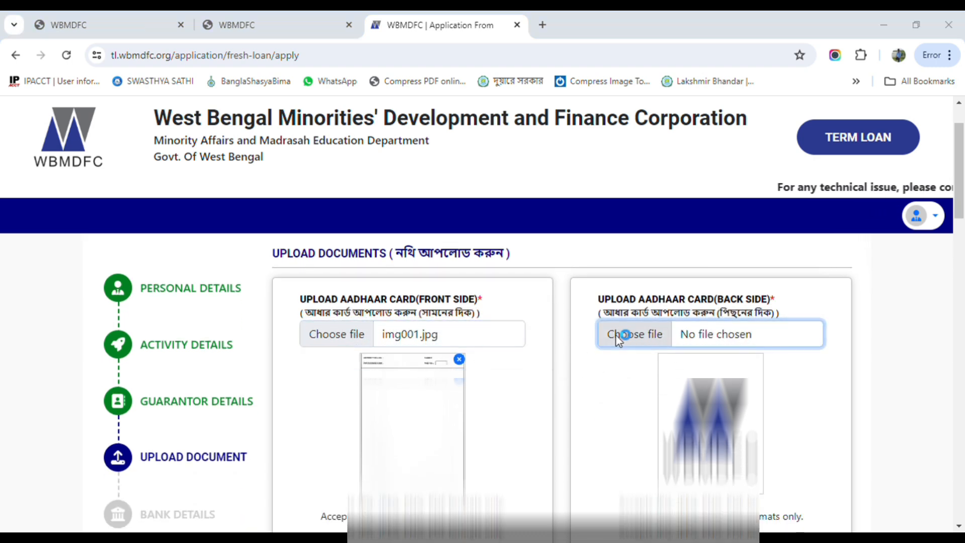
double_click(335, 121)
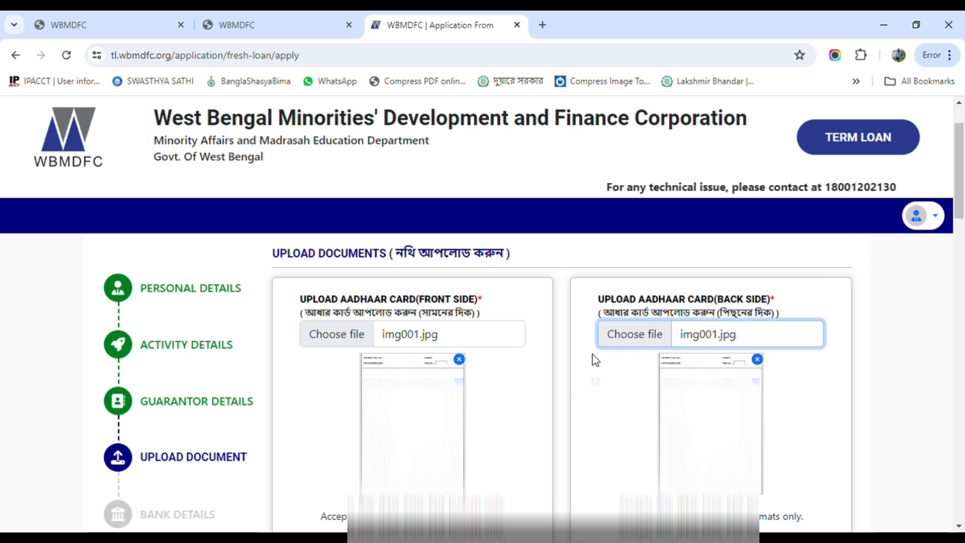
Upload img001.jpg as both the Voter ID front side and back side images
scroll(593, 359, "down", 3)
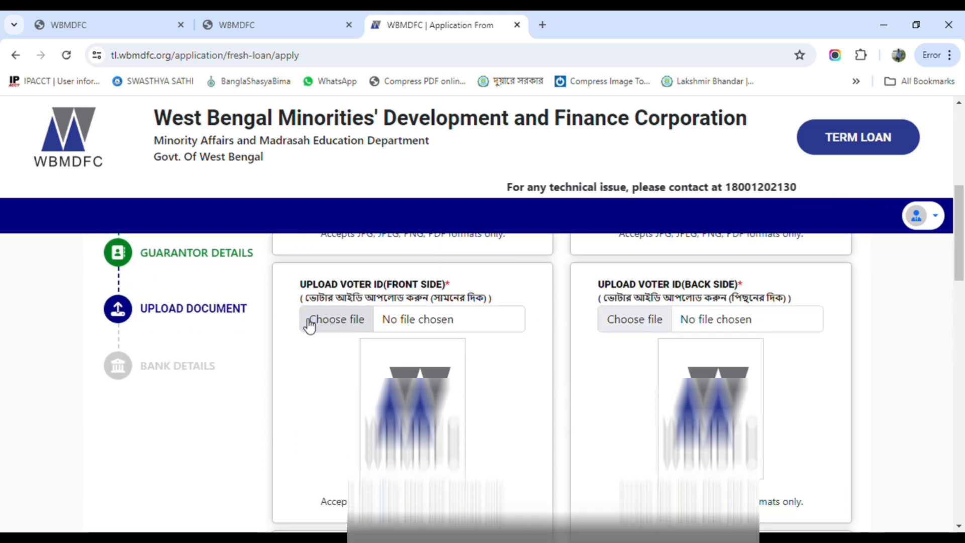
left_click(310, 326)
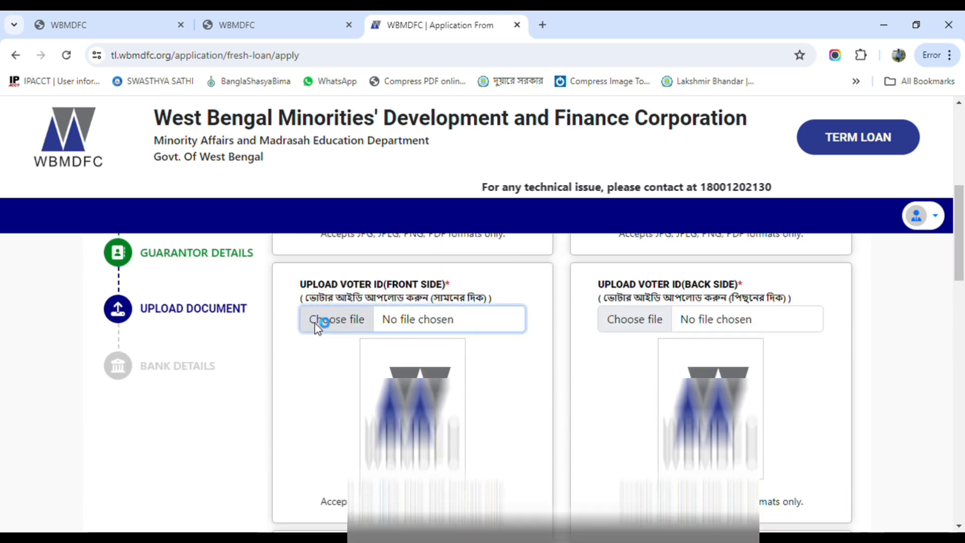
double_click(317, 139)
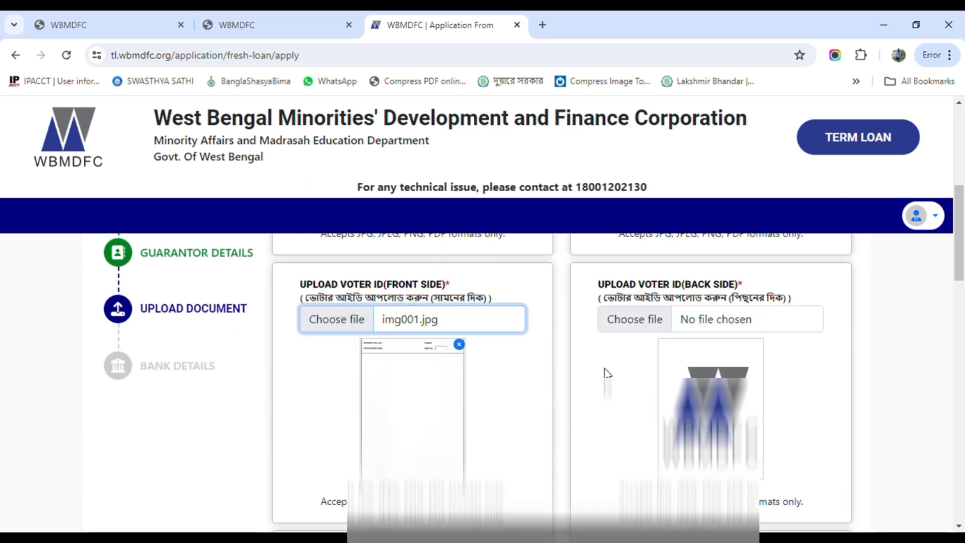
left_click(635, 324)
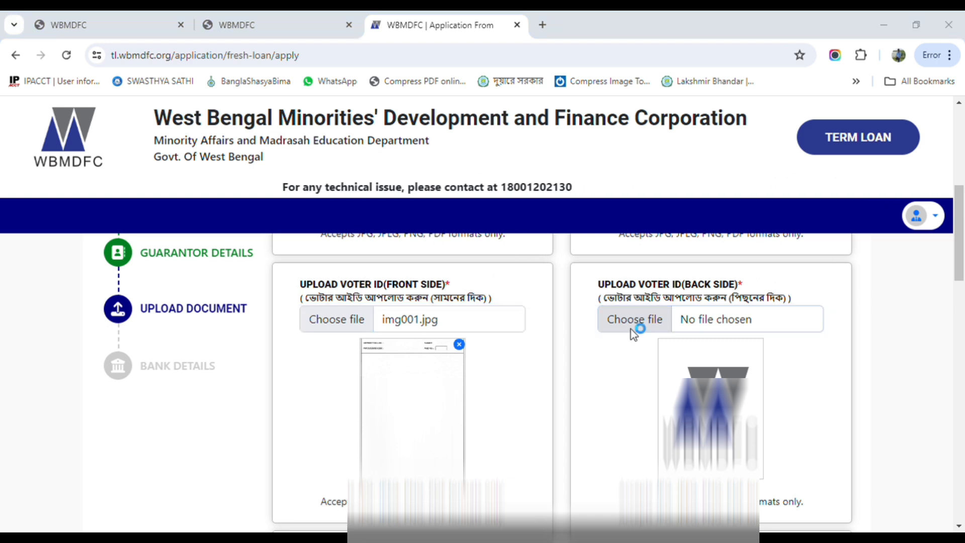
double_click(341, 132)
Upload img001.jpg as the PAN card and as the passport size photo
scroll(466, 347, "down", 4)
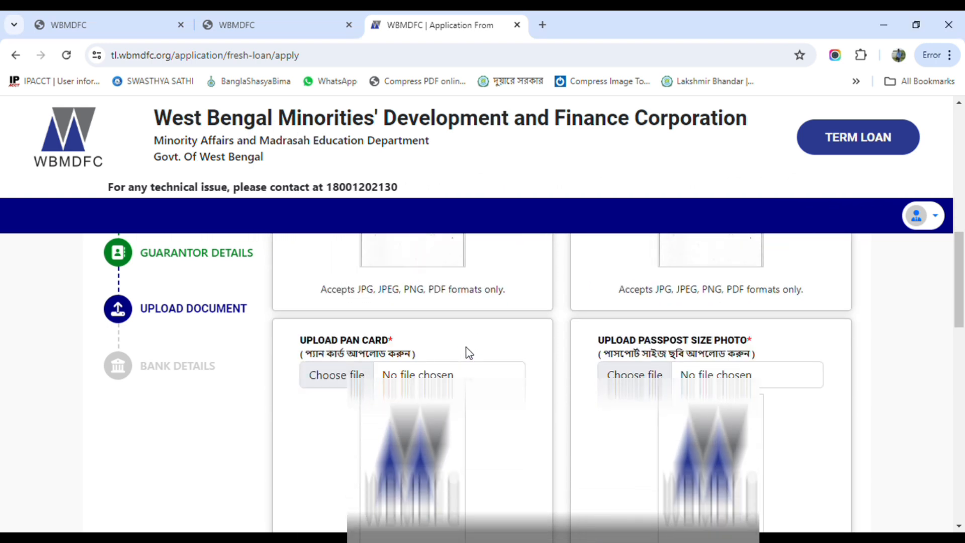
scroll(466, 347, "down", 1)
left_click(363, 307)
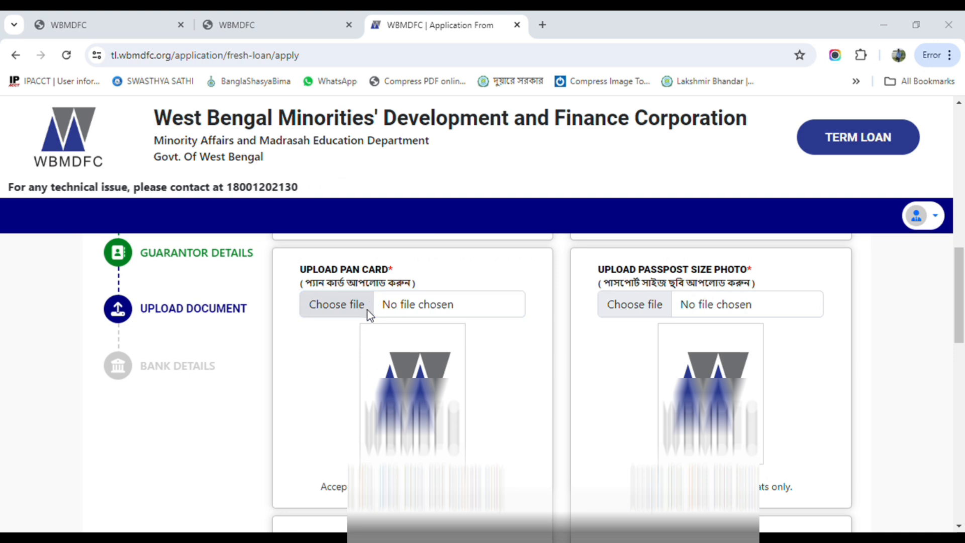
double_click(330, 132)
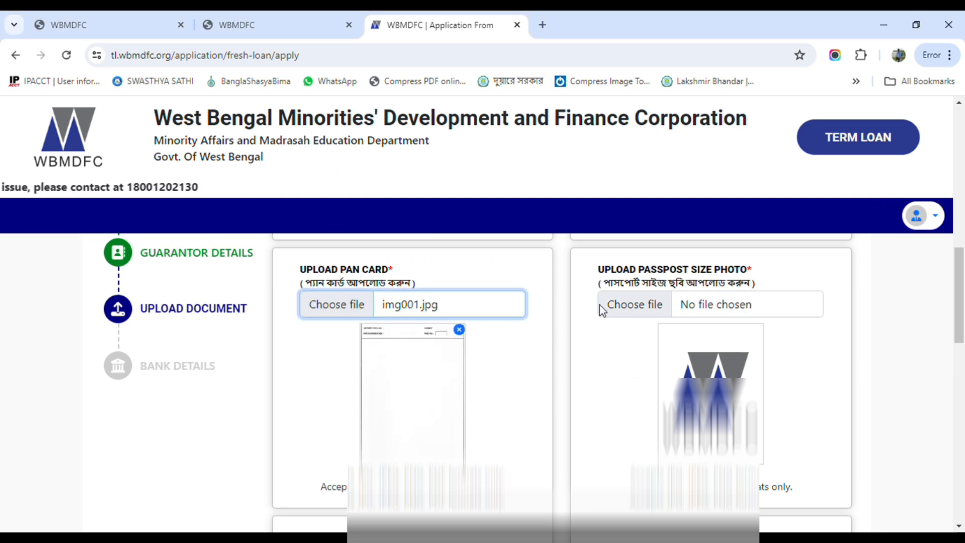
left_click(617, 311)
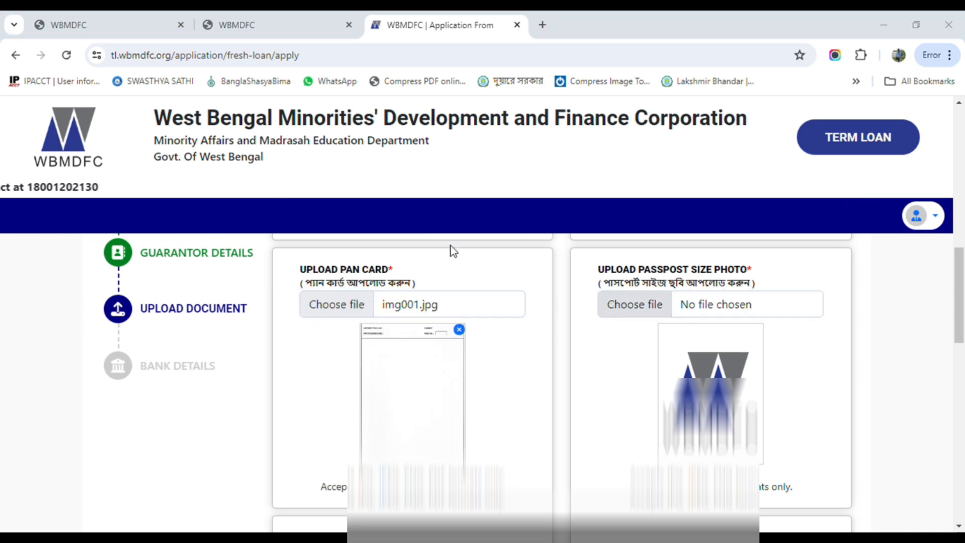
double_click(328, 131)
Upload img001.jpg as the income certificate and as the first page of the bank passbook
scroll(544, 378, "down", 3)
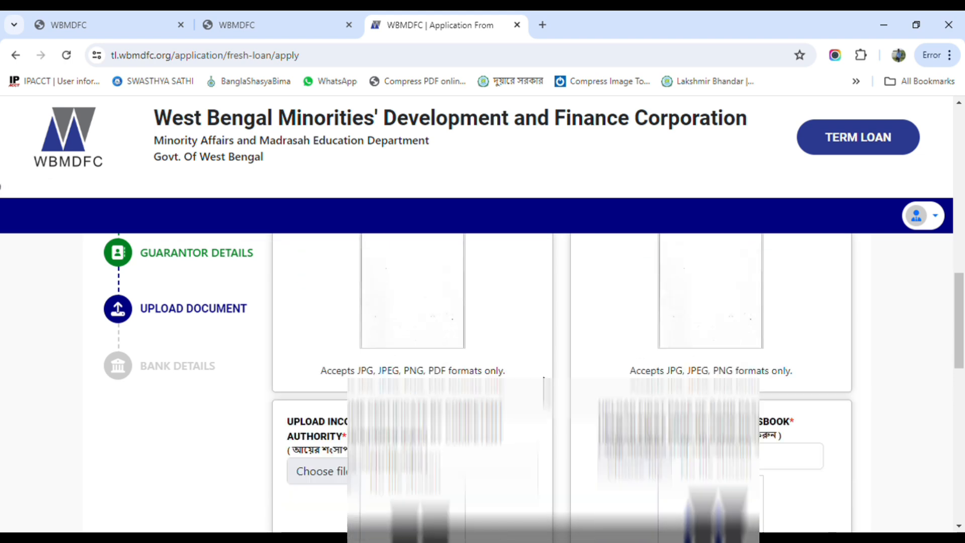
scroll(544, 378, "down", 1)
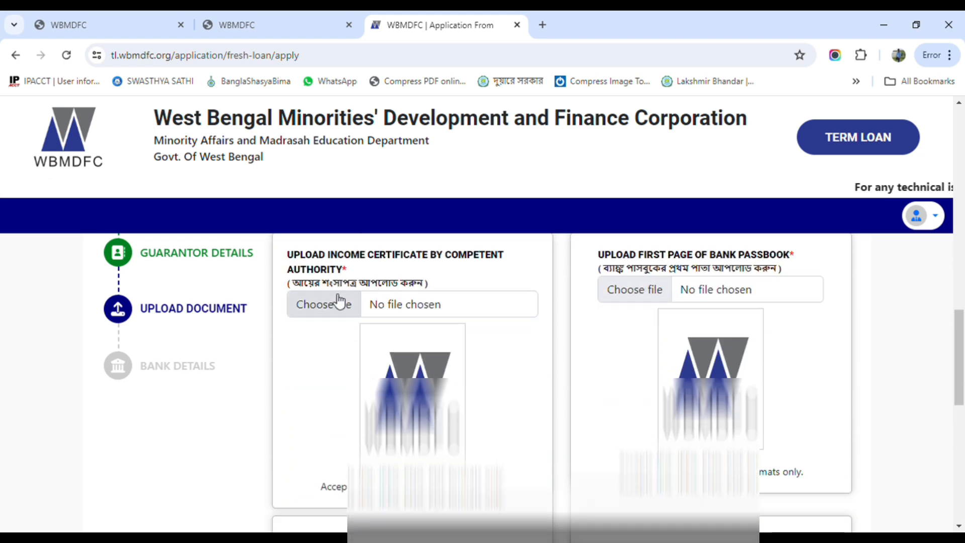
left_click(316, 312)
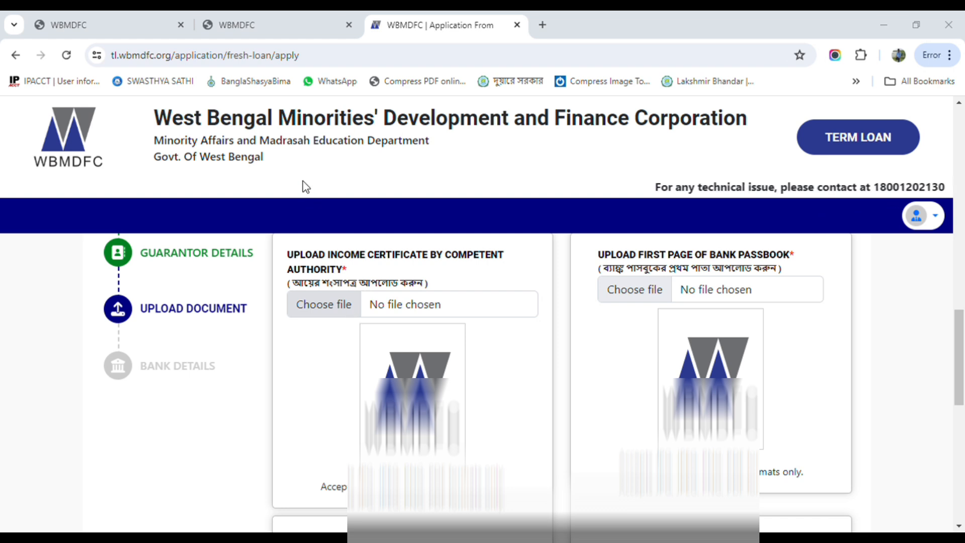
double_click(327, 146)
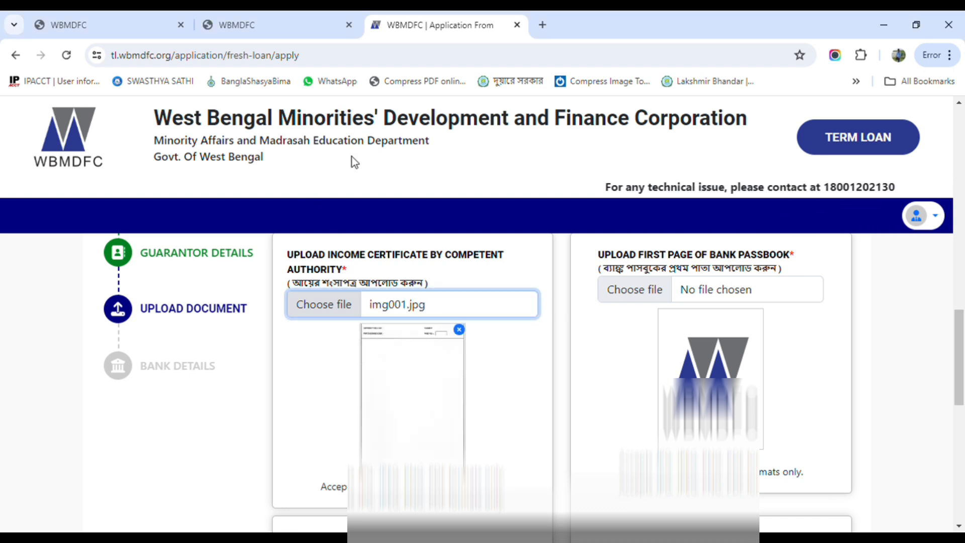
left_click(636, 290)
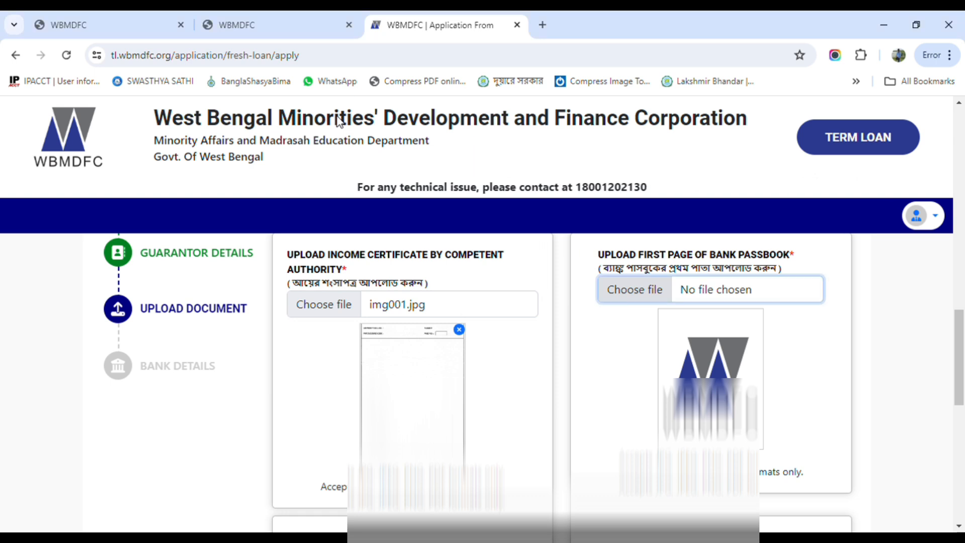
scroll(678, 367, "down", 4)
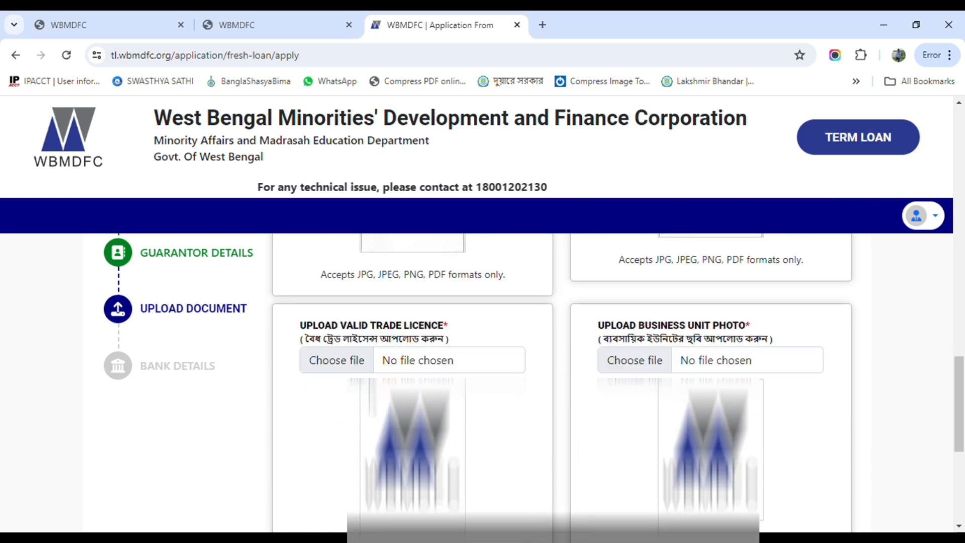
Upload img001.jpg as the valid trade licence and as the business unit photo
left_click(358, 367)
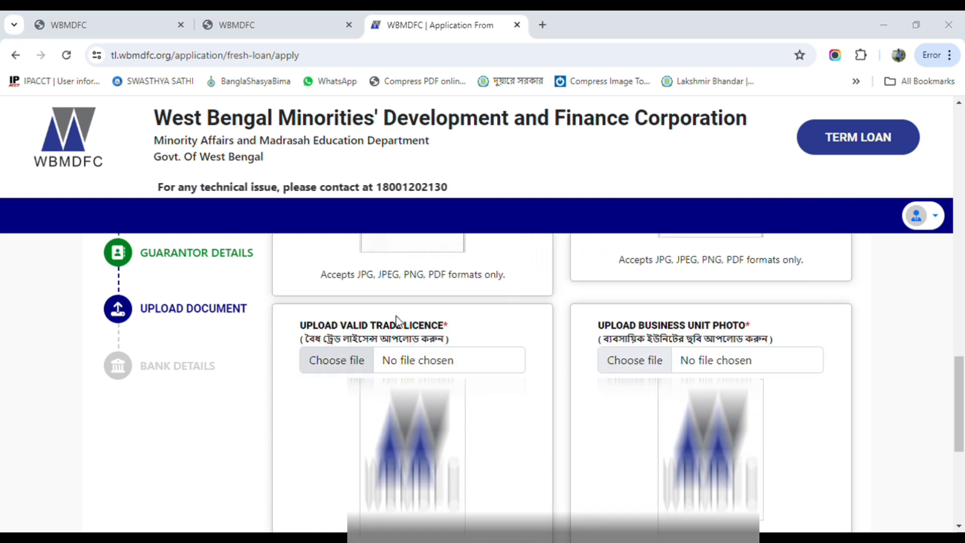
key("Return")
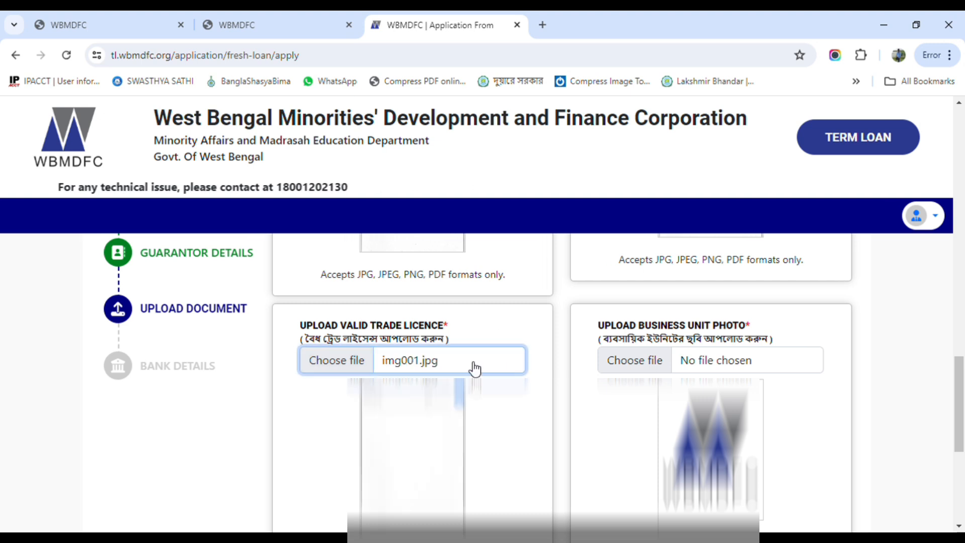
left_click(626, 361)
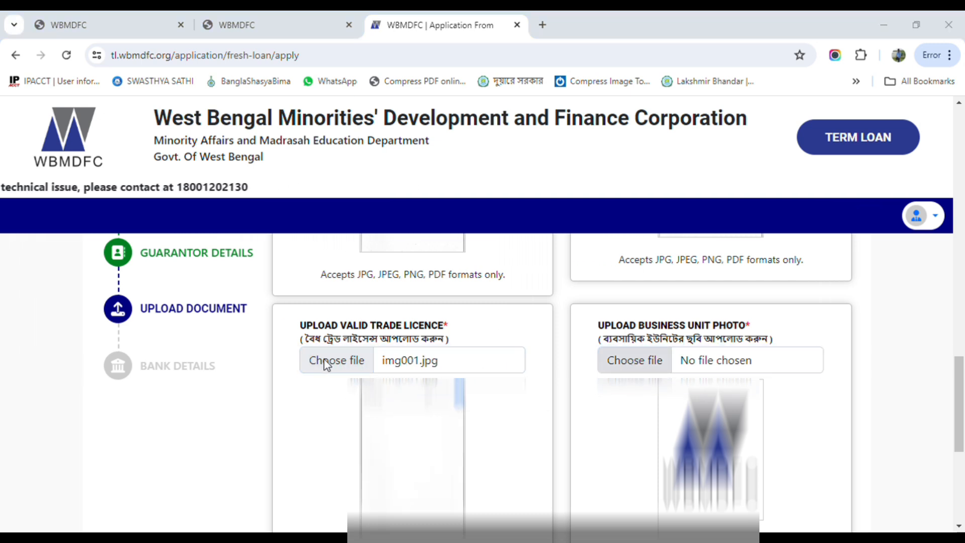
key("Return")
Save the uploaded documents and continue past the bank details to the application preview
scroll(482, 355, "down", 4)
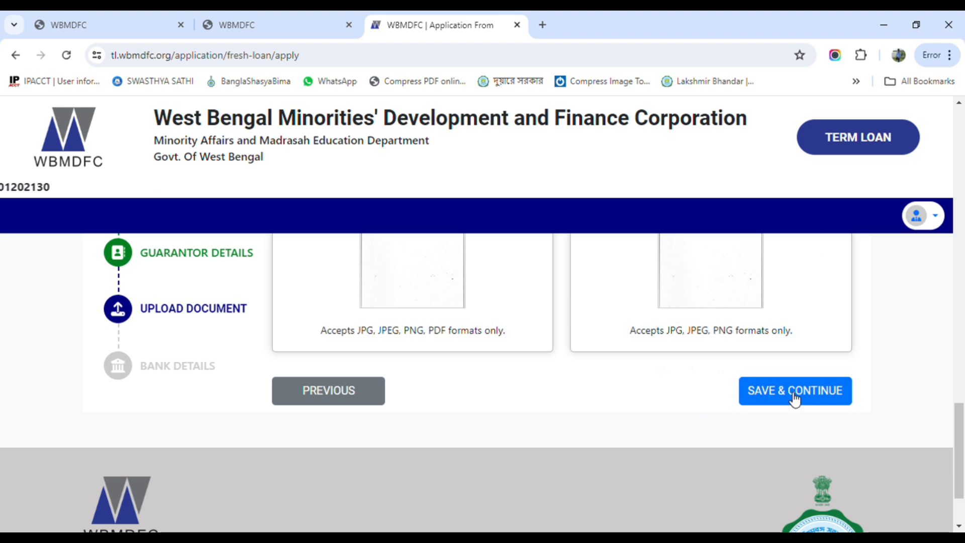
left_click(794, 398)
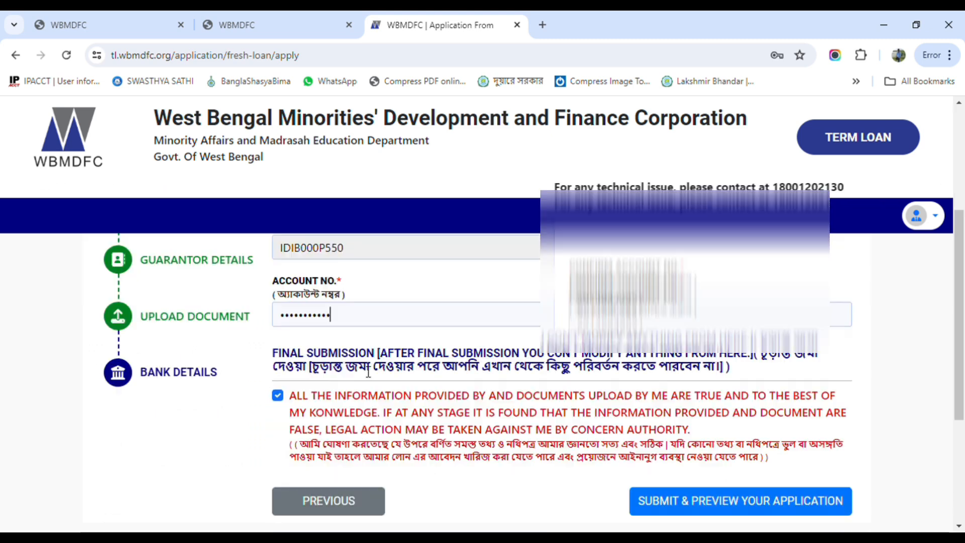
scroll(729, 454, "down", 2)
left_click(729, 436)
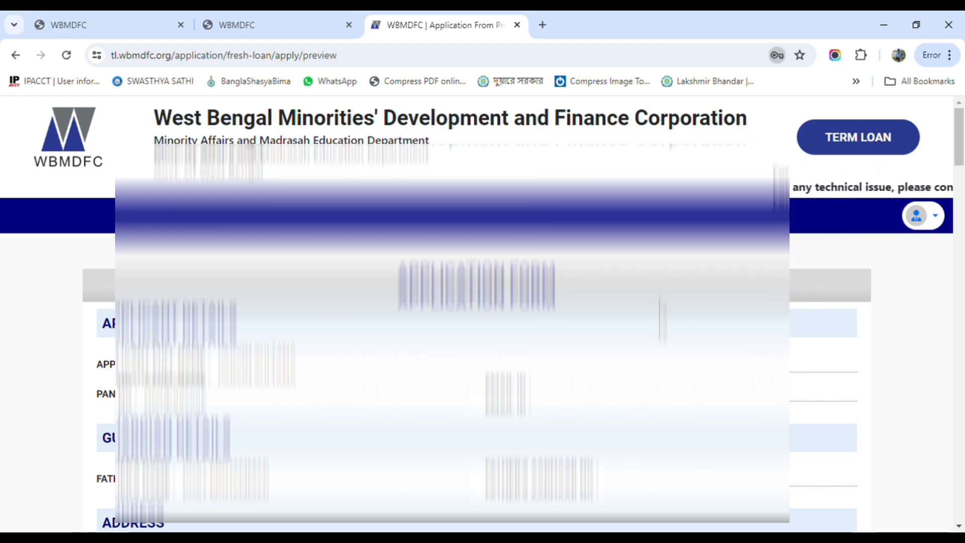
Review the filled application form preview down to the final submission section
scroll(358, 369, "down", 2)
scroll(469, 375, "up", 2)
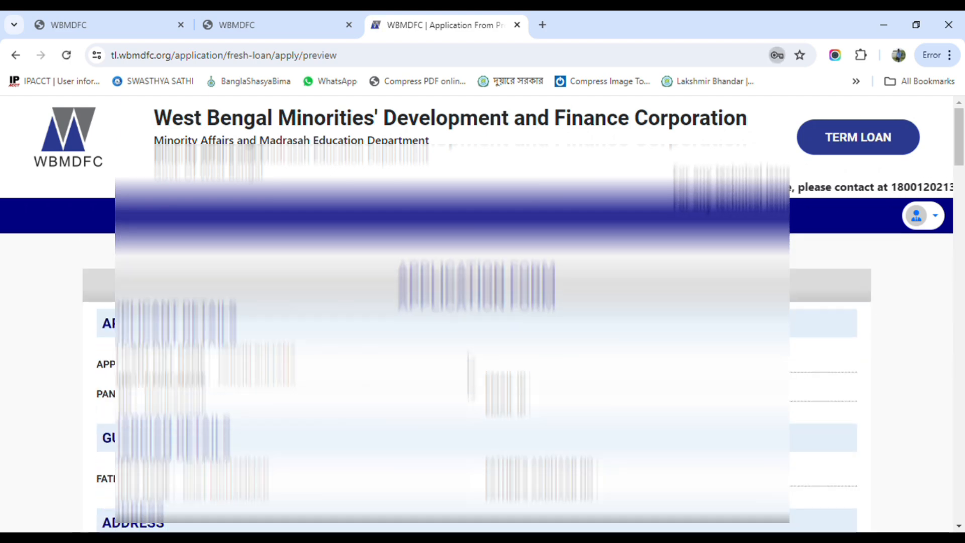
scroll(469, 375, "down", 12)
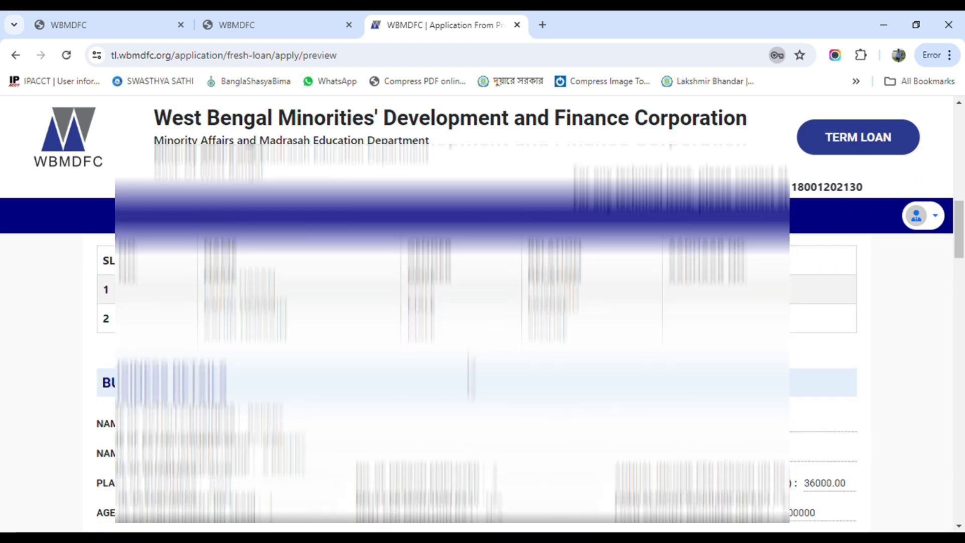
scroll(468, 376, "down", 10)
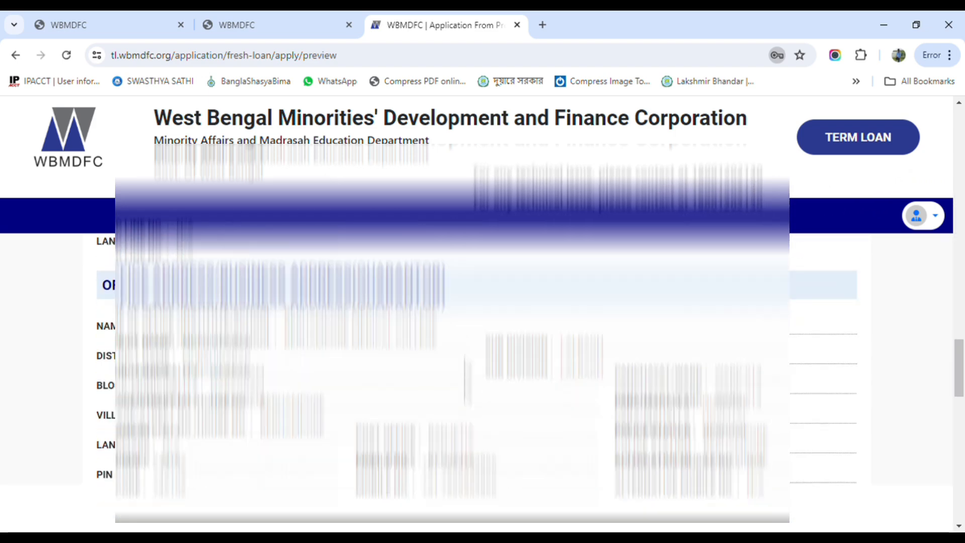
scroll(467, 378, "down", 3)
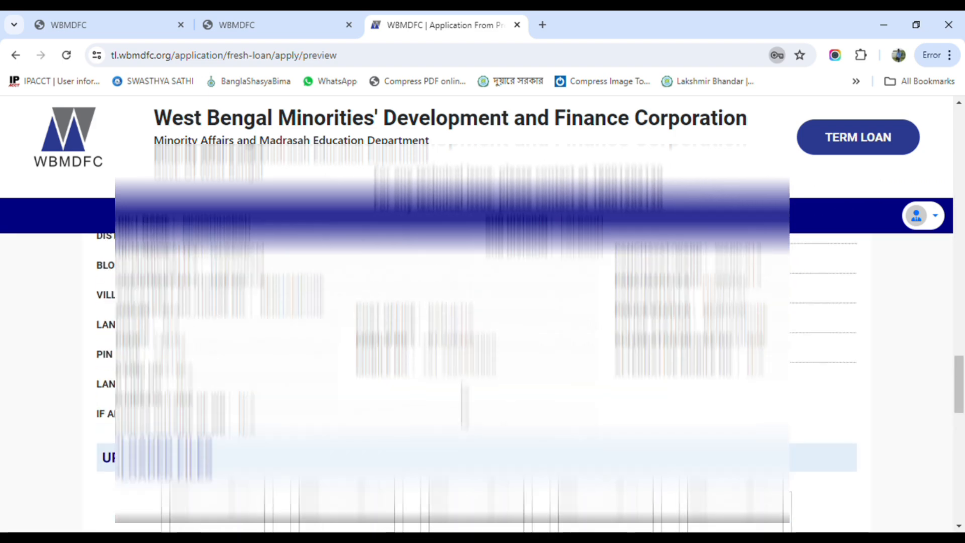
scroll(464, 405, "down", 8)
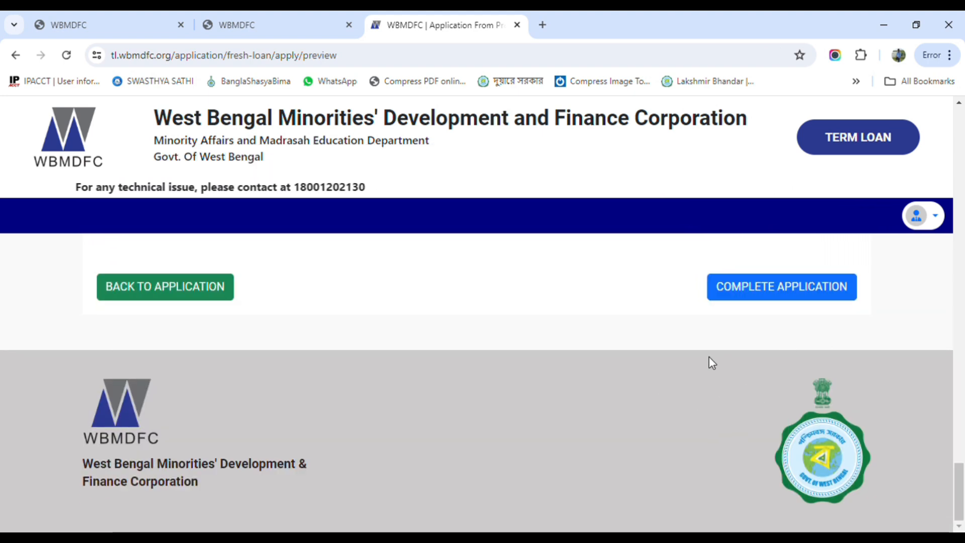
Tick the final declaration checkbox and complete the application submission
left_click(739, 297)
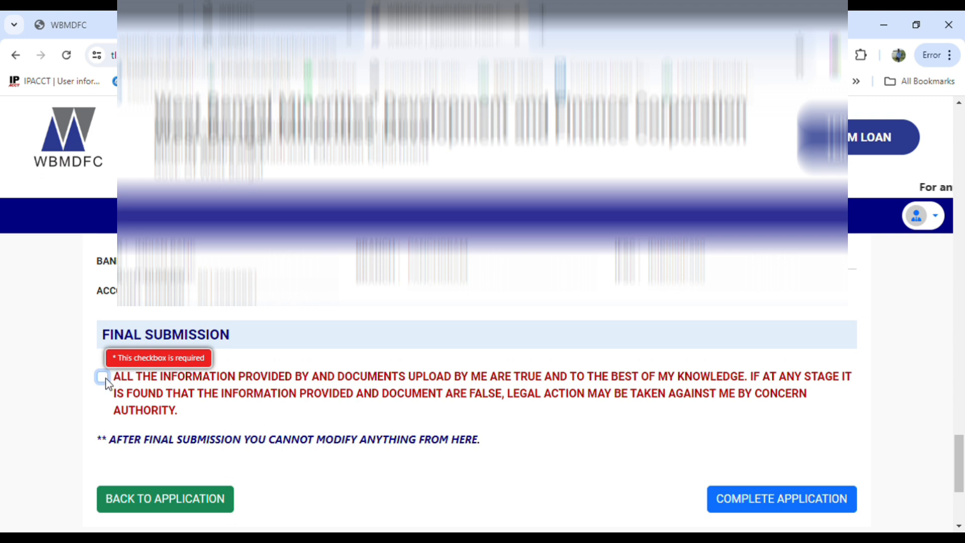
left_click(102, 378)
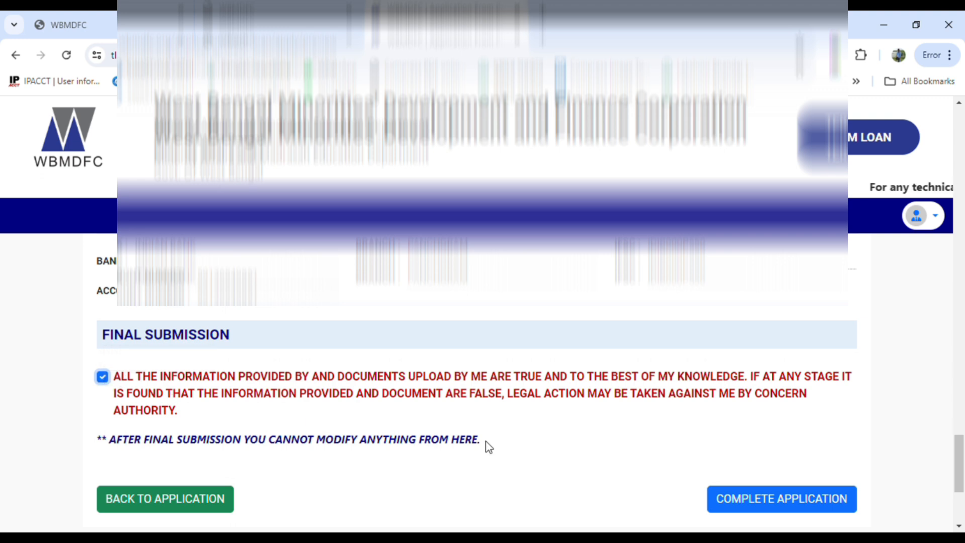
left_click(768, 502)
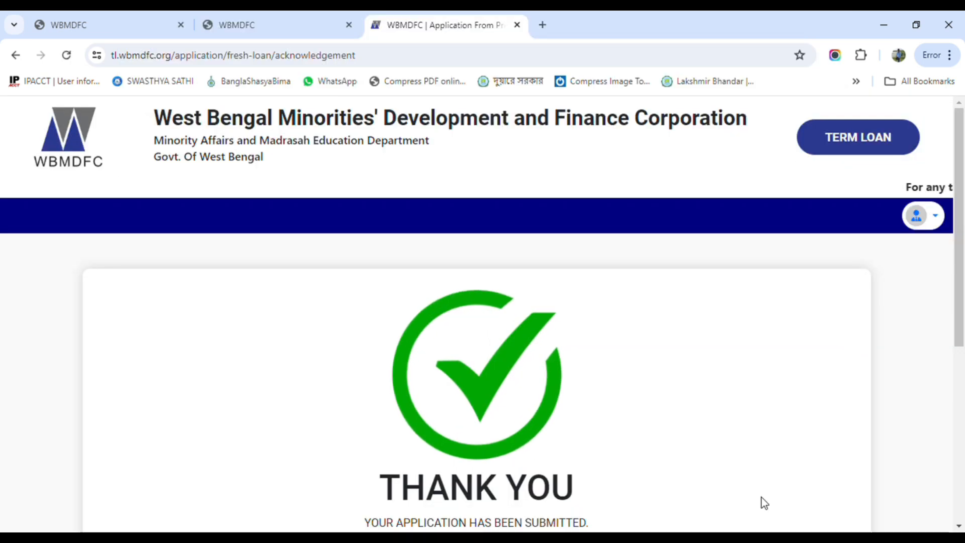
Select the application ID, then download the acknowledgement and the application form
scroll(585, 394, "down", 4)
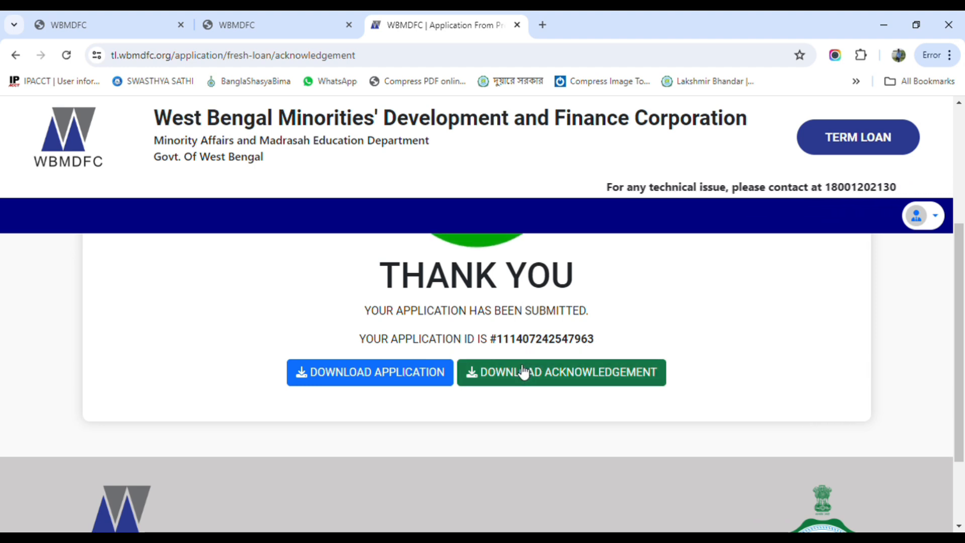
double_click(504, 346)
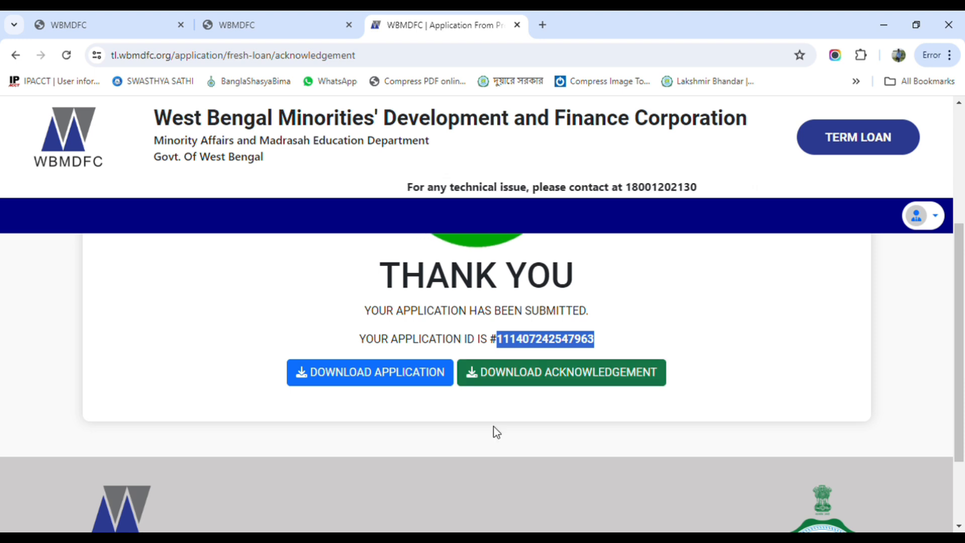
left_click(502, 537)
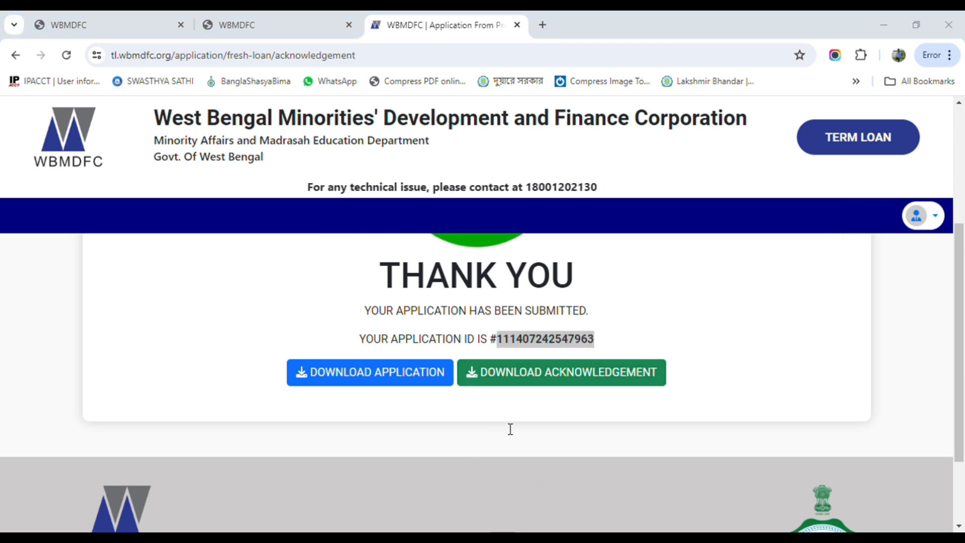
left_click(599, 373)
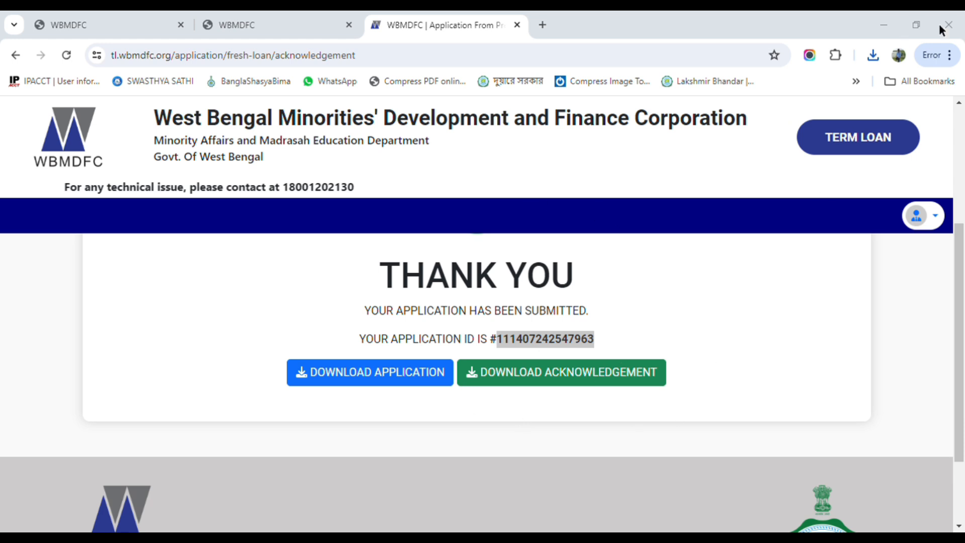
left_click(400, 373)
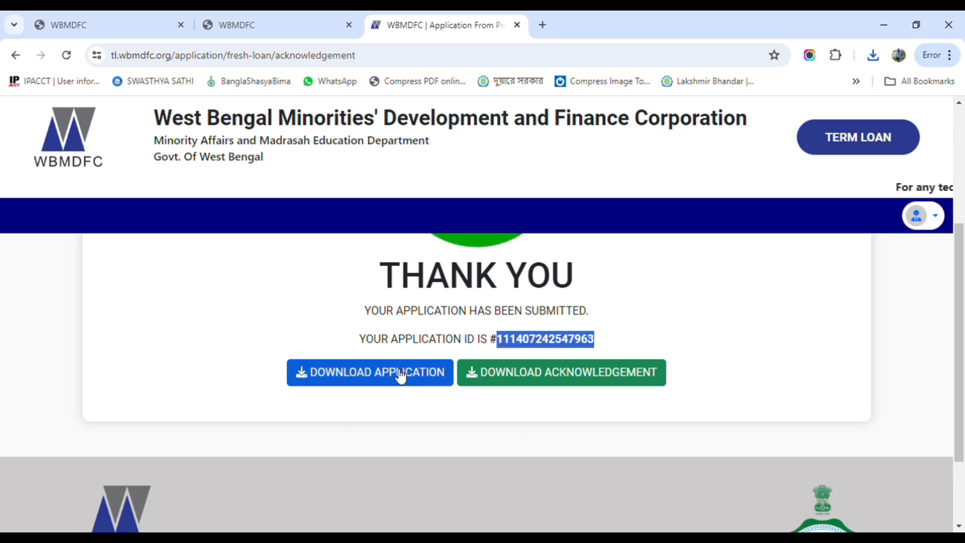